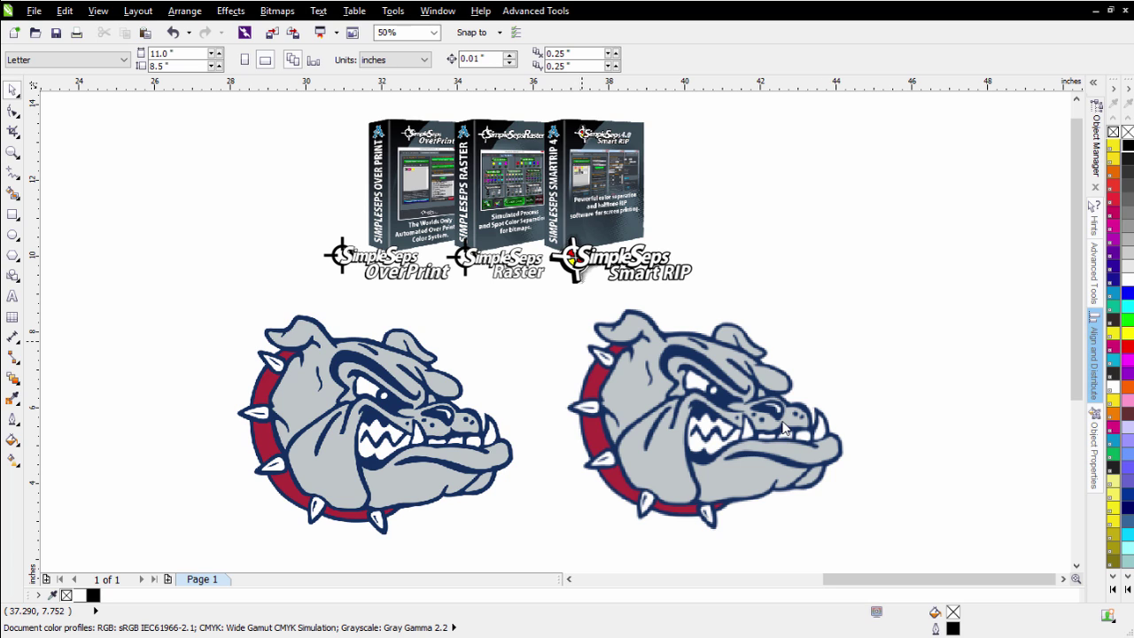
Delete the 28 dpi duplicate bulldog on the right.
left_click(688, 420)
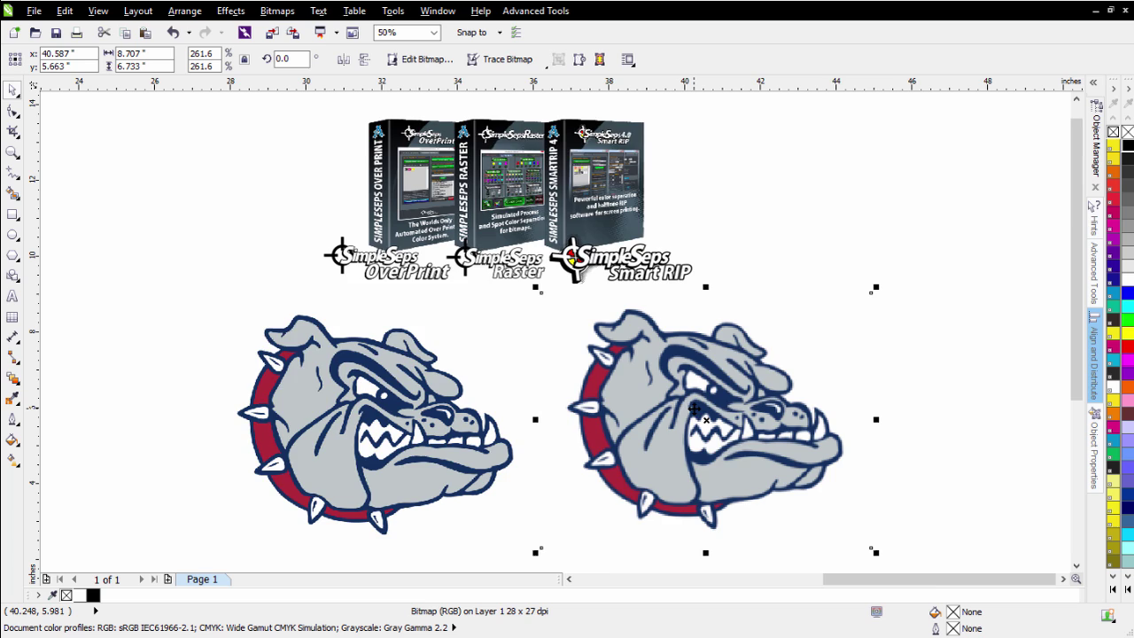
scroll(691, 408, "up", 1)
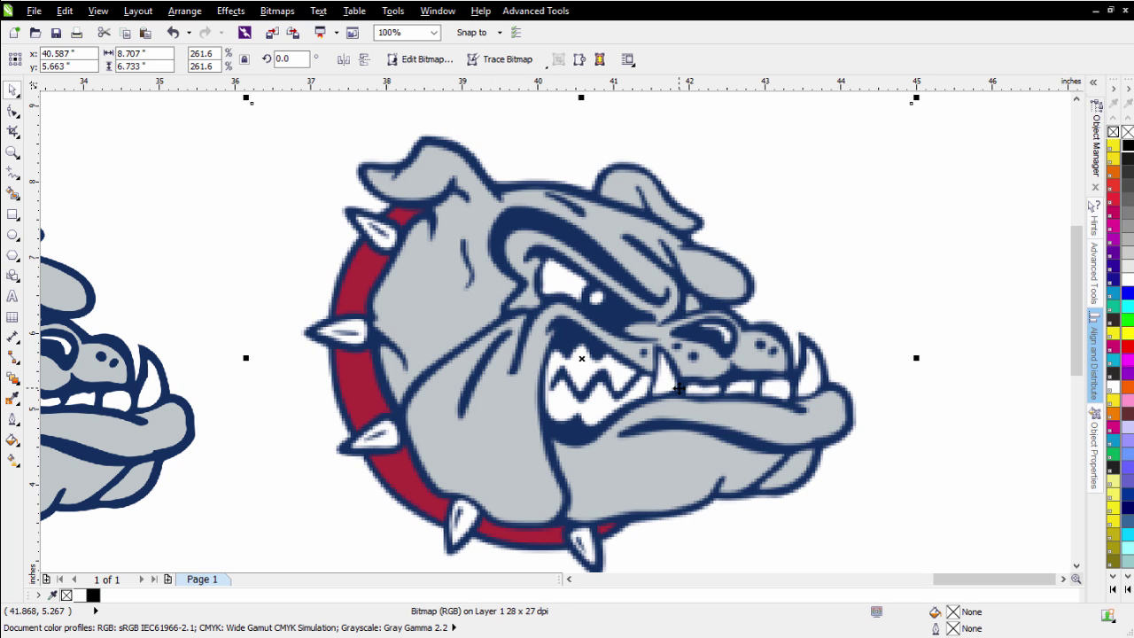
scroll(599, 395, "down", 2)
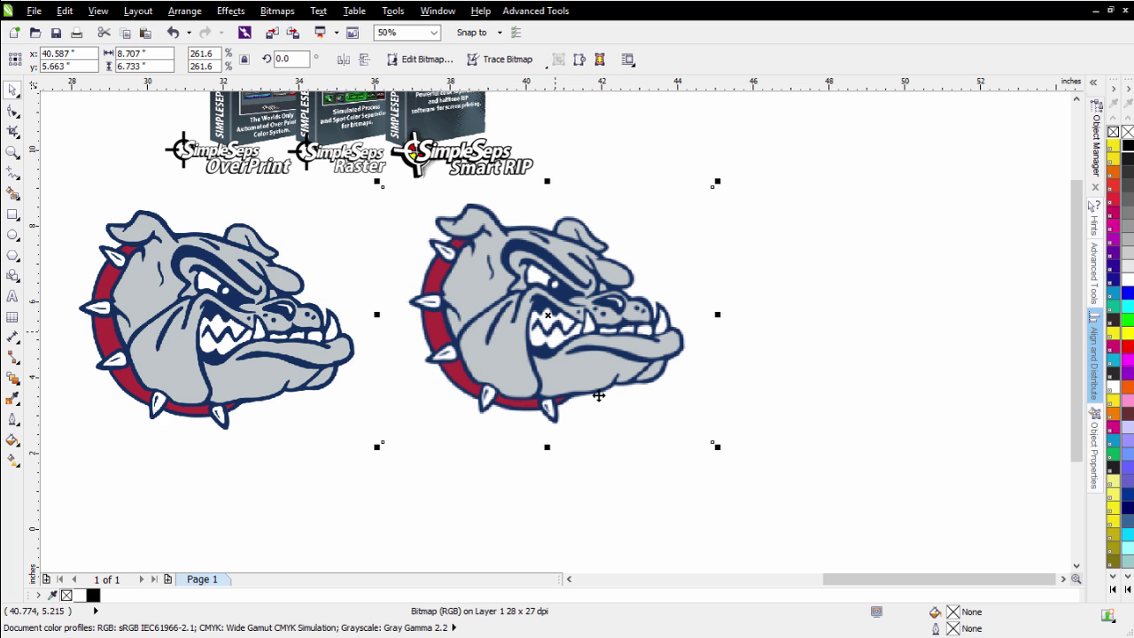
left_click(559, 327)
key("Delete")
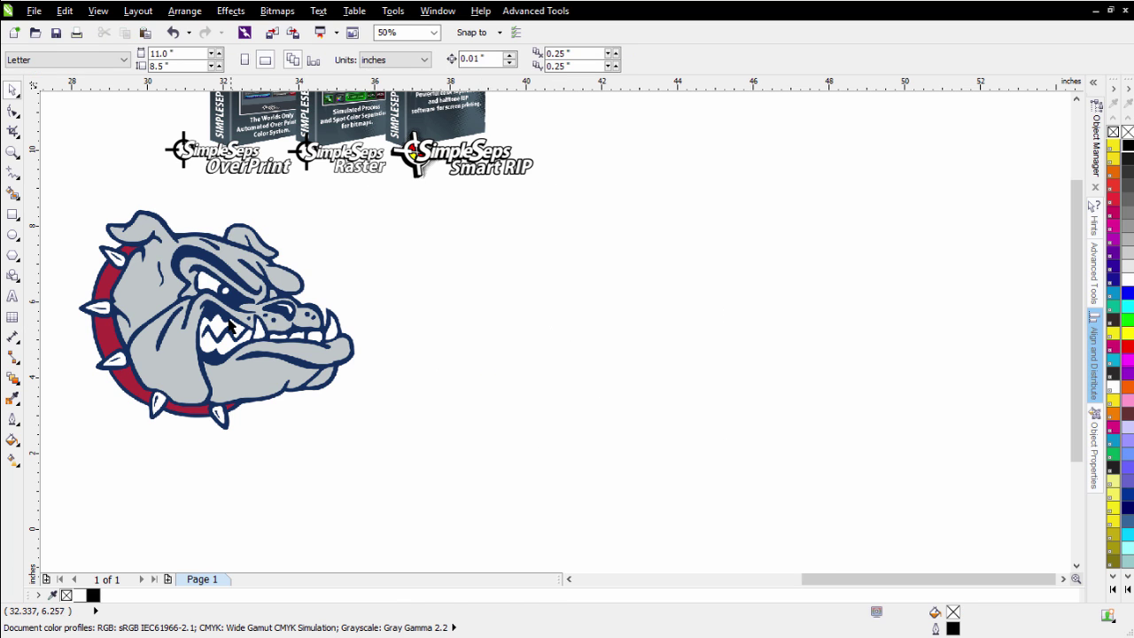
Move the 300 dpi bulldog beneath the SimpleSeps logos.
left_click(229, 326)
left_click_drag(228, 326, 320, 319)
scroll(320, 317, "up", 2)
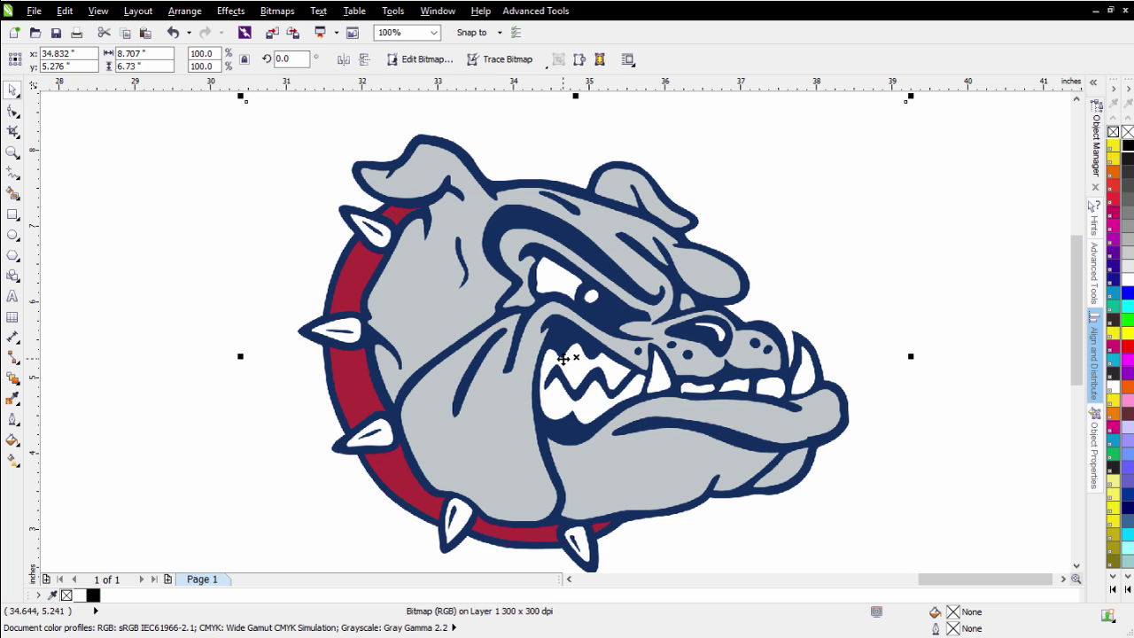
scroll(564, 357, "down", 1)
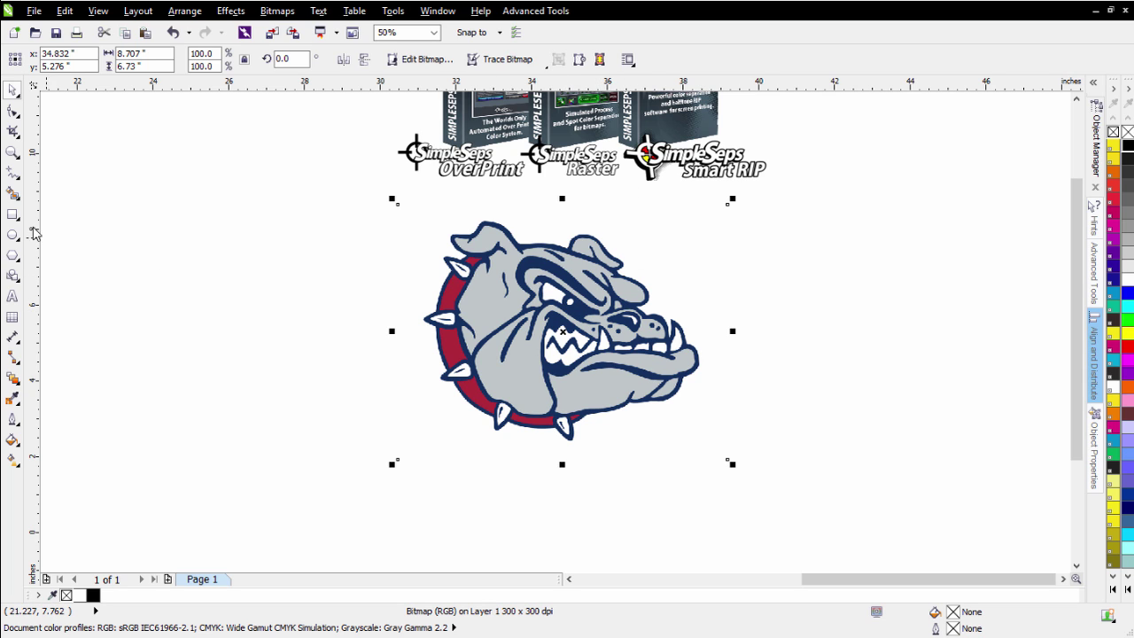
left_click(12, 213)
left_click_drag(368, 264, 533, 383)
left_click(1127, 240)
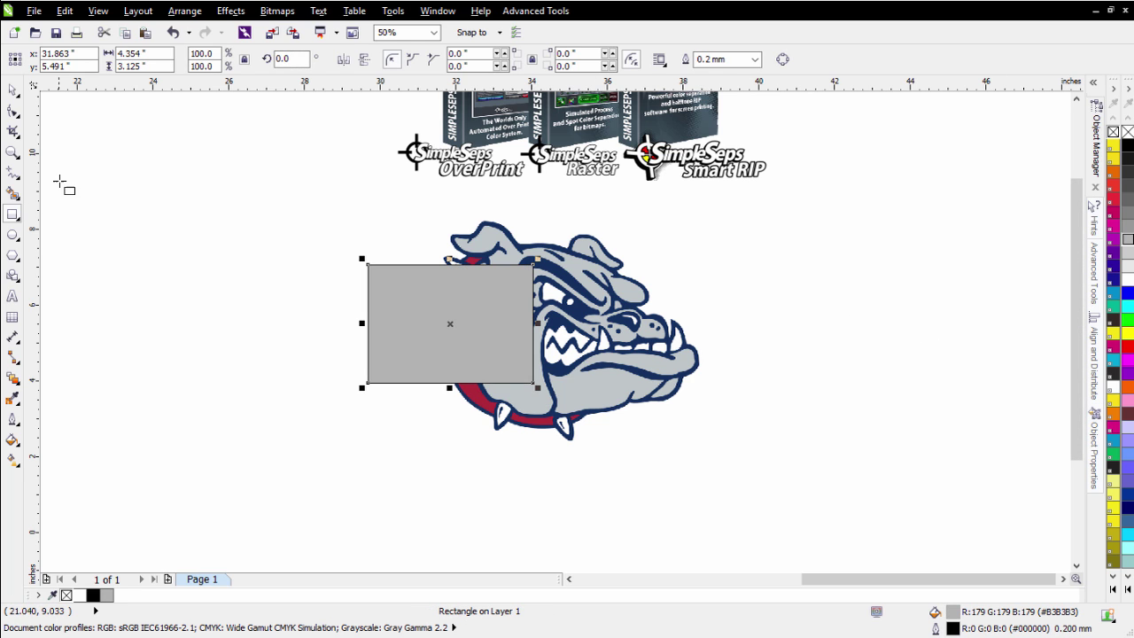
left_click(12, 92)
right_click(454, 354)
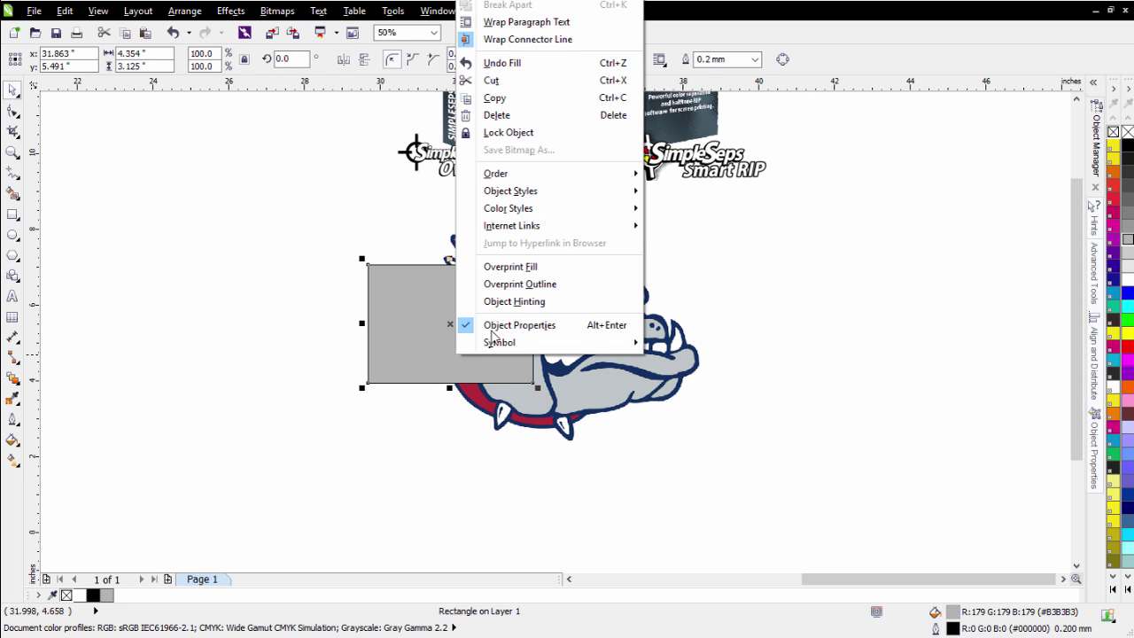
mouse_move(598, 173)
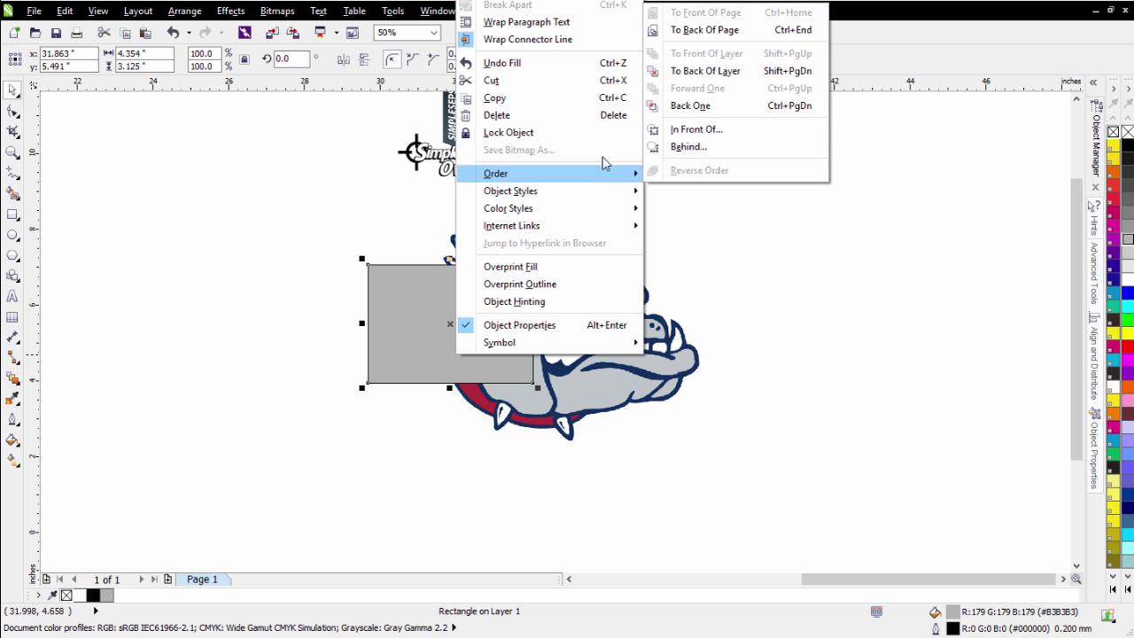
left_click(746, 32)
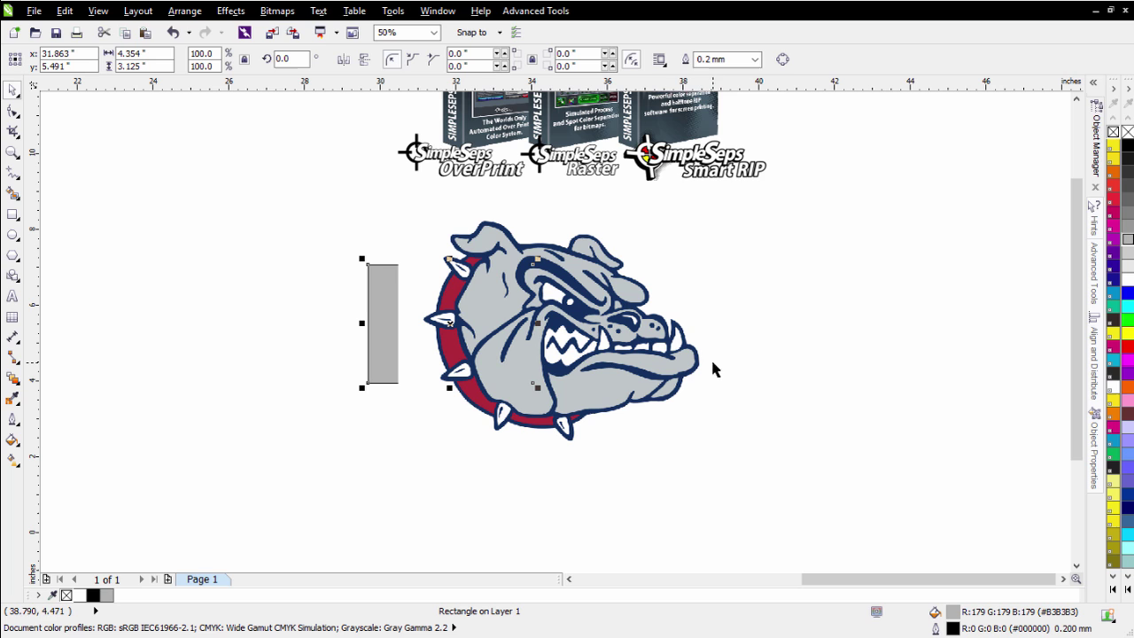
left_click(315, 285)
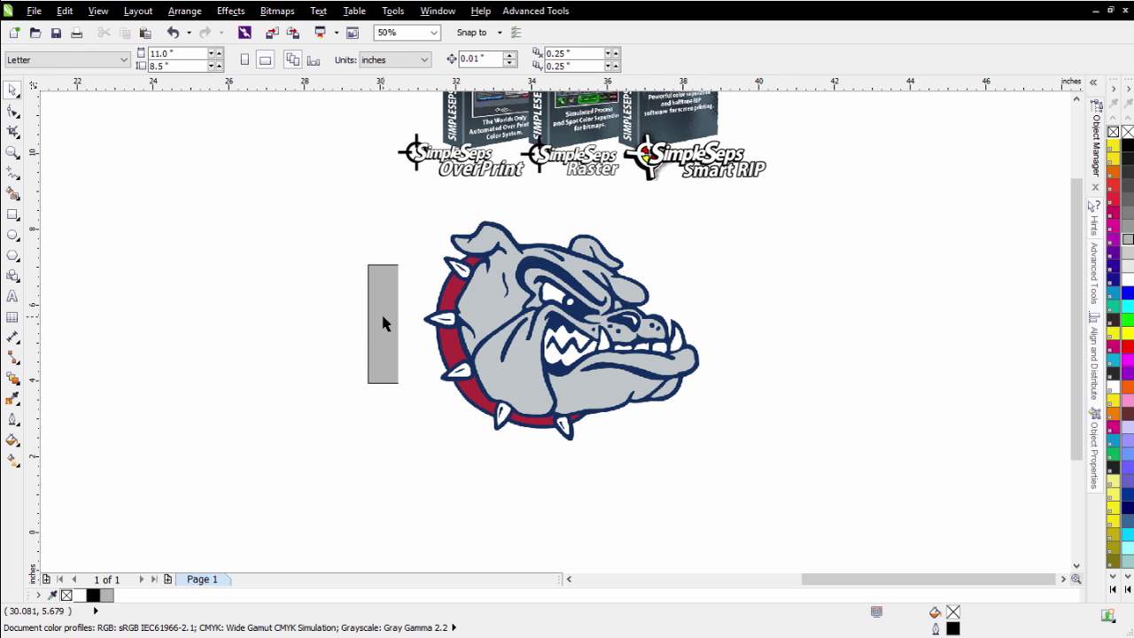
left_click(382, 319)
key("Delete")
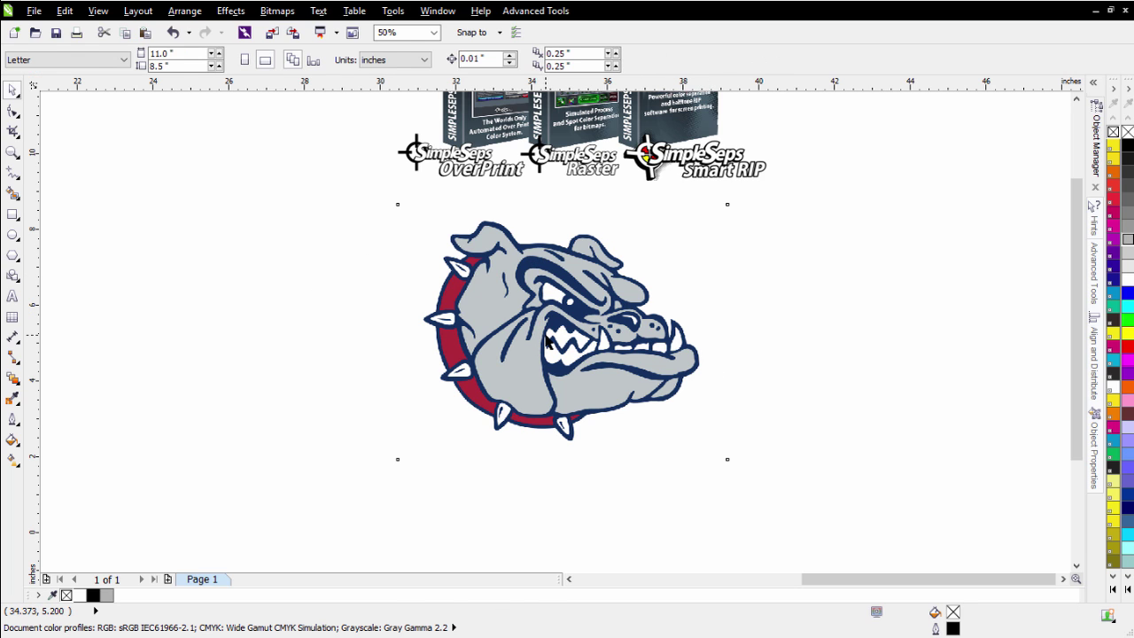
Open the bulldog in PHOTO-PAINT, maximize its window, and convert Background into Object 1.
left_click(549, 338)
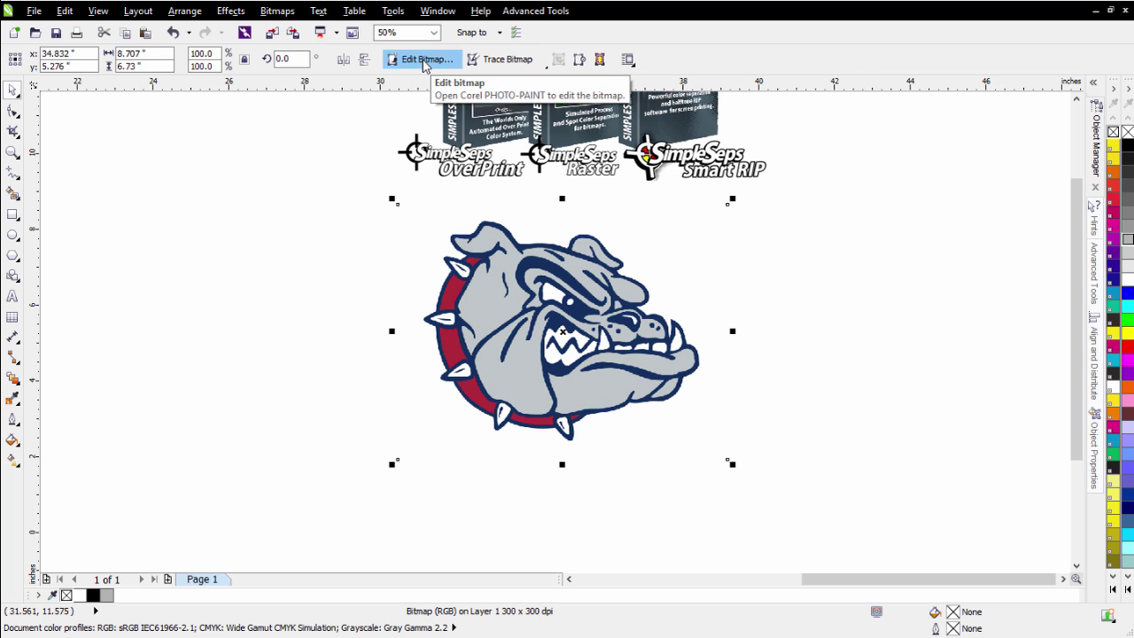
left_click(423, 59)
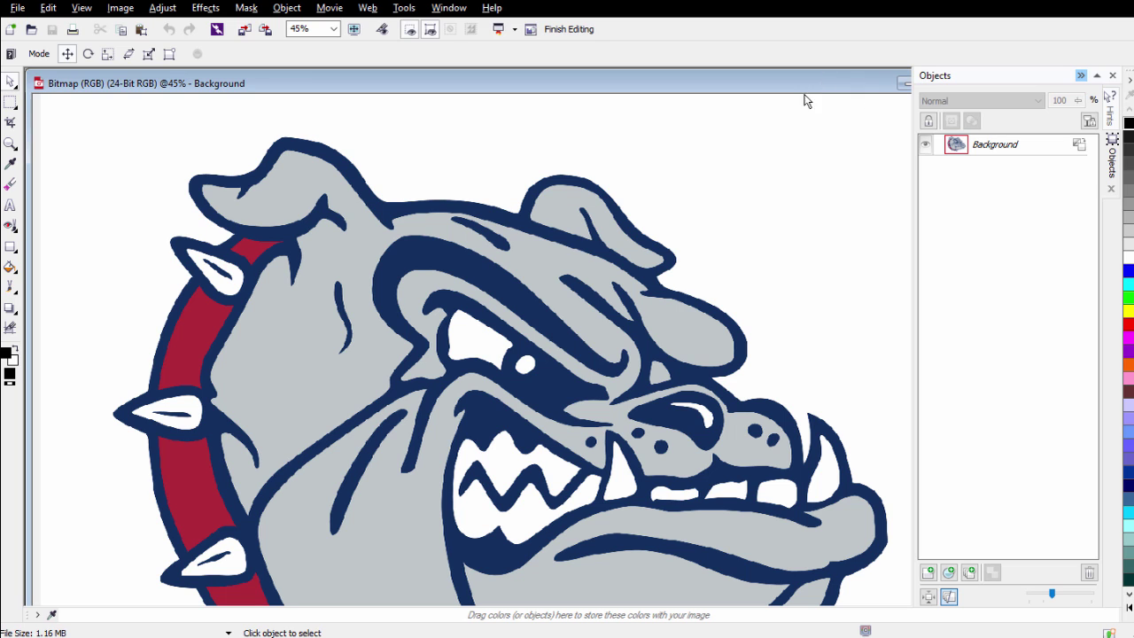
left_click_drag(875, 87, 826, 101)
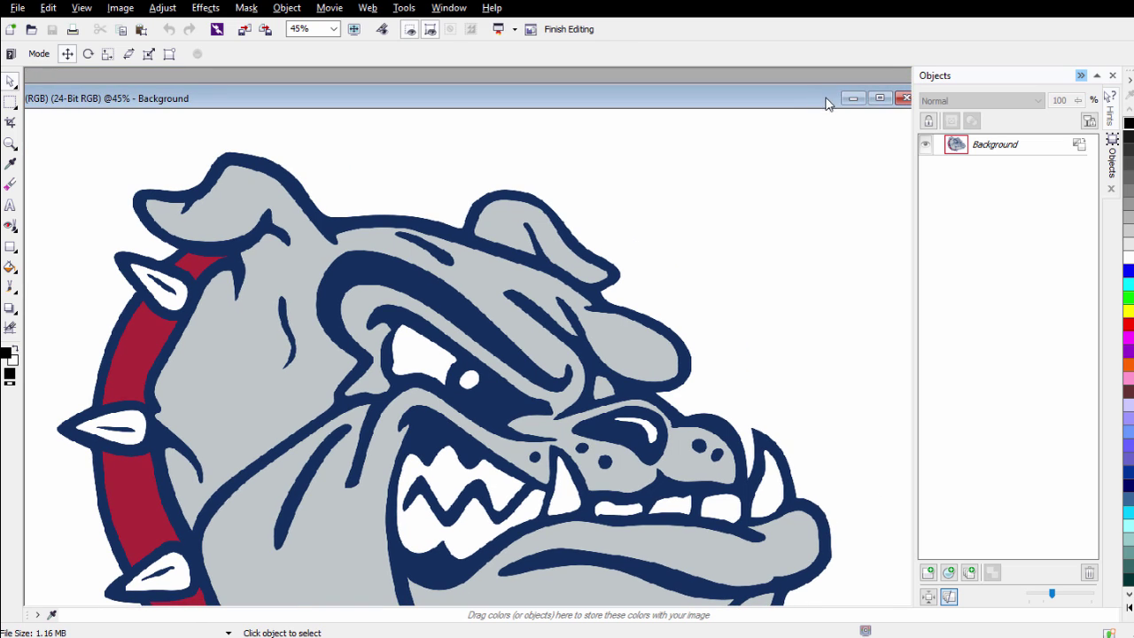
left_click(880, 98)
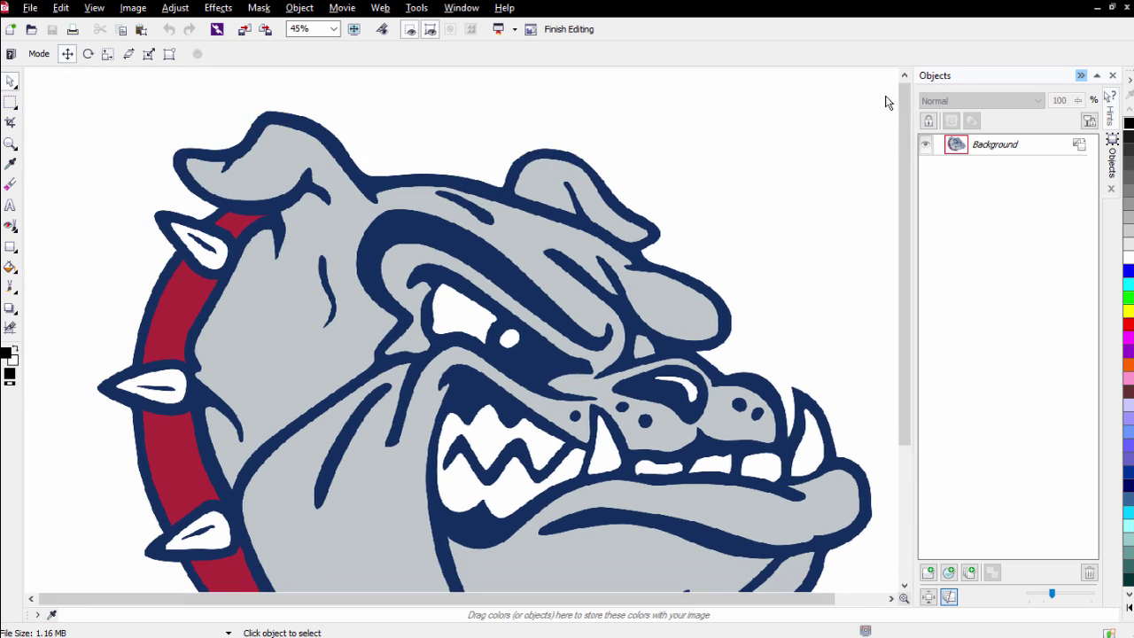
left_click(1081, 147)
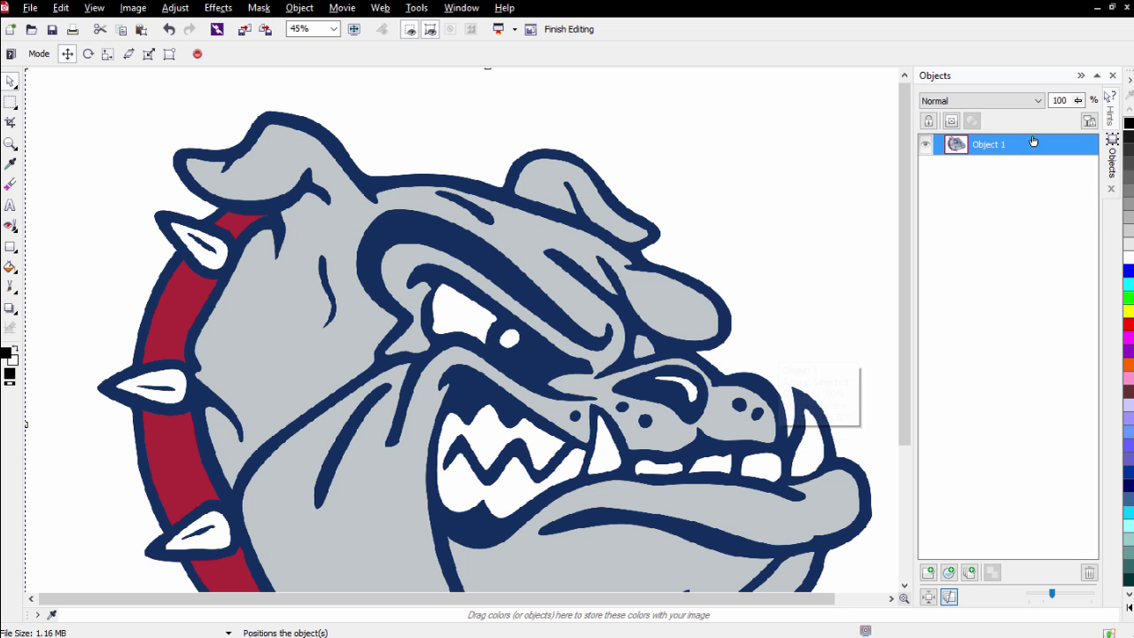
Mask the white area around the bulldog with the Magic Wand and delete it to transparency.
left_click(11, 107)
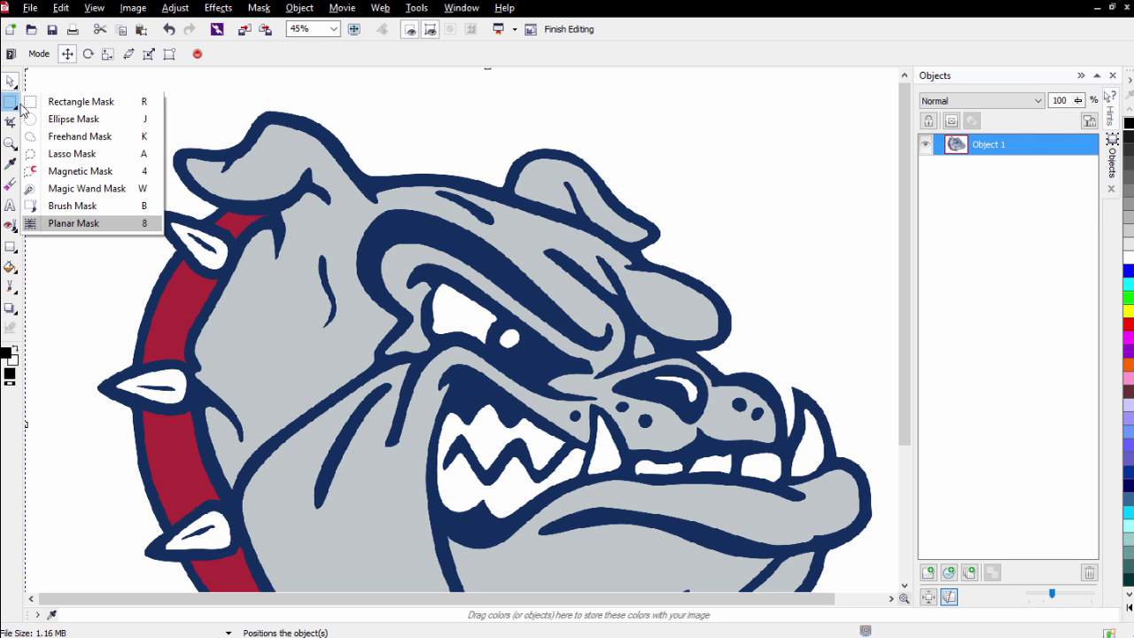
left_click(55, 190)
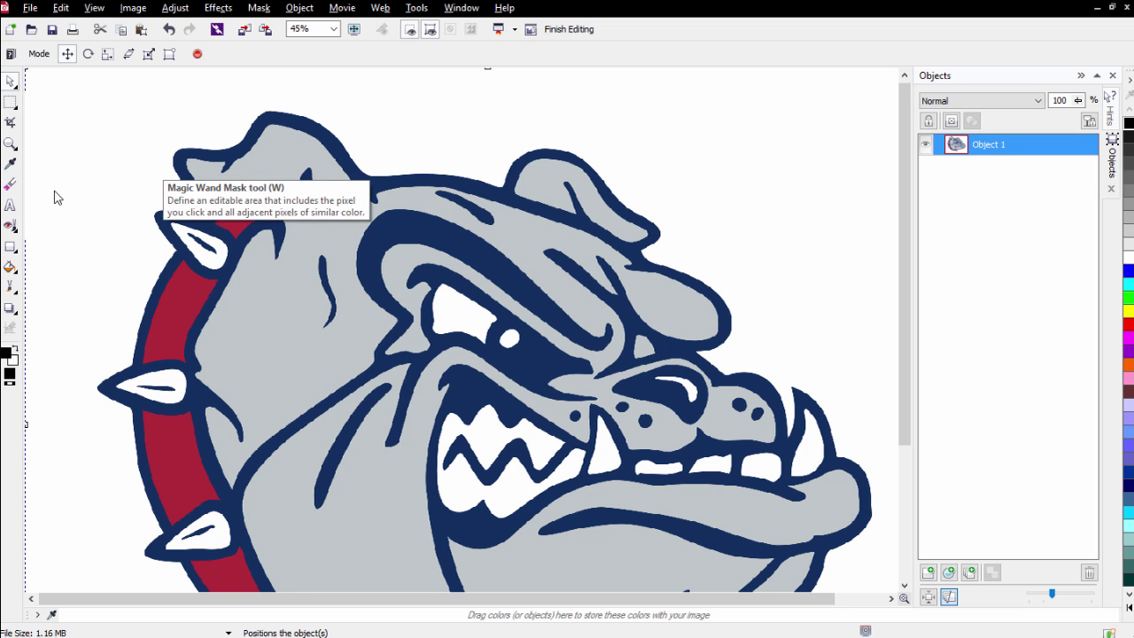
left_click(124, 164)
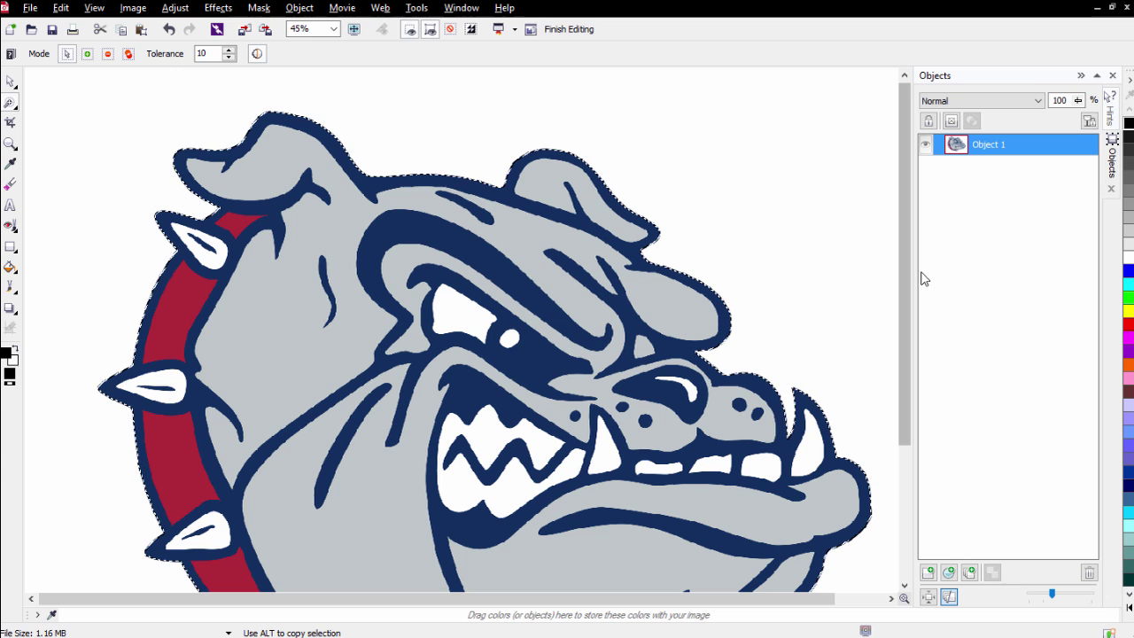
mouse_move(906, 258)
left_mouse_down()
mouse_move(916, 349)
mouse_move(906, 396)
mouse_move(905, 239)
left_mouse_up()
scroll(293, 205, "up", 2)
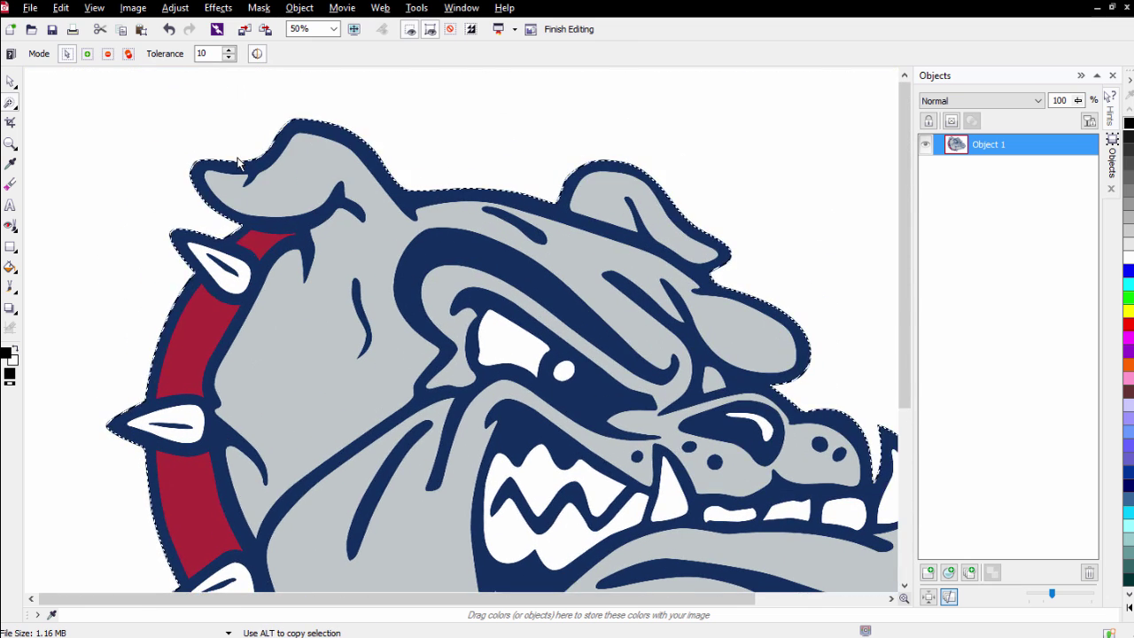
scroll(403, 214, "up", 3)
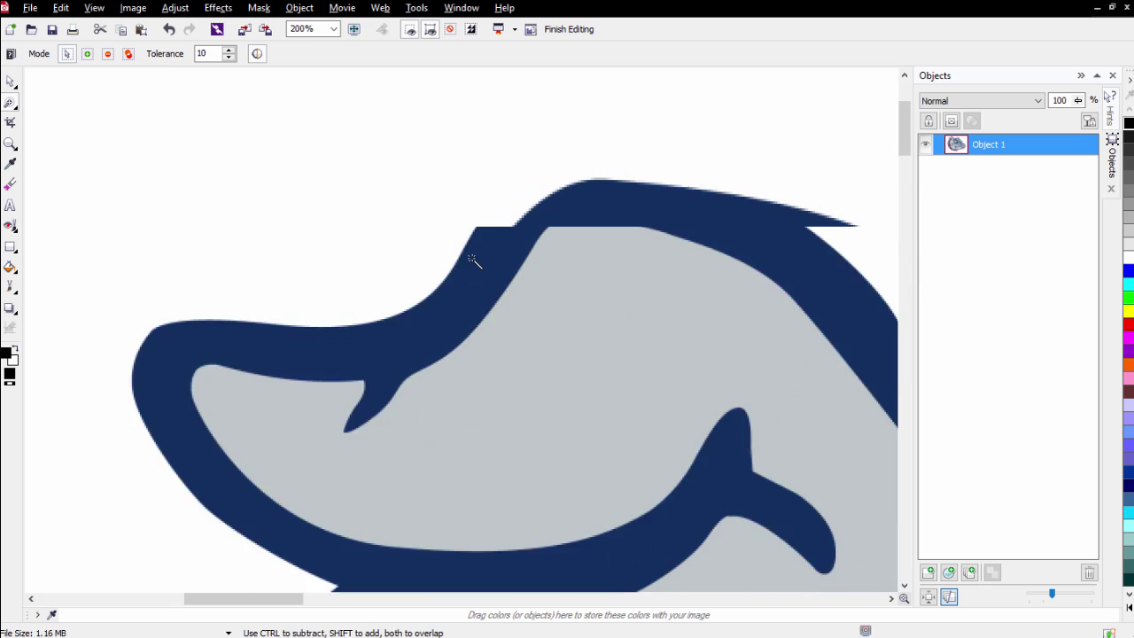
scroll(474, 305, "up", 3)
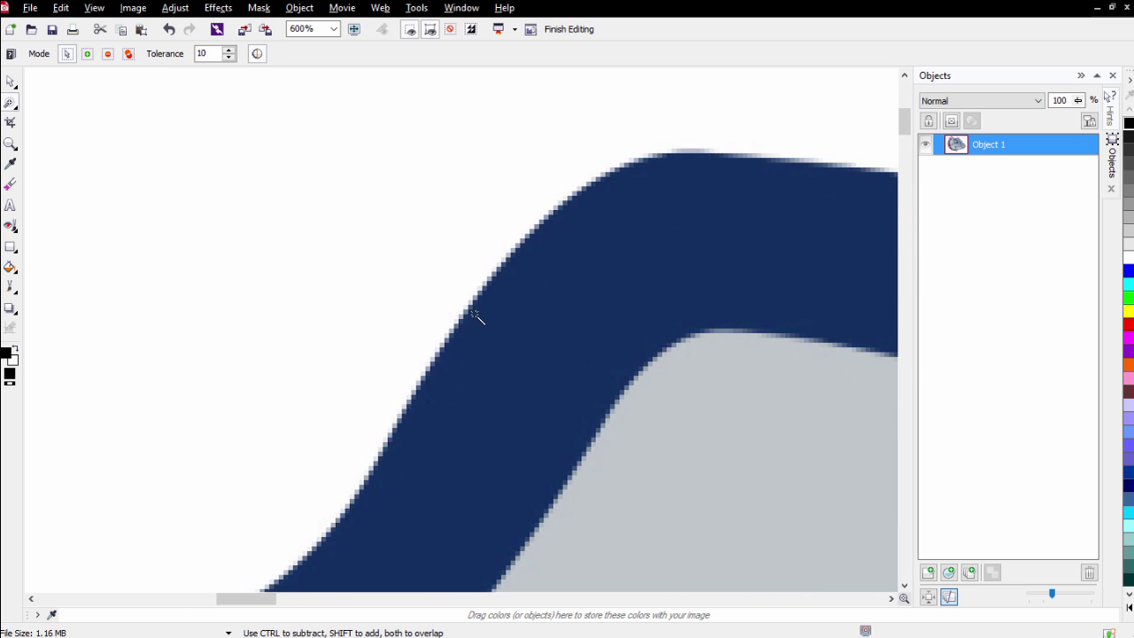
scroll(474, 319, "down", 1)
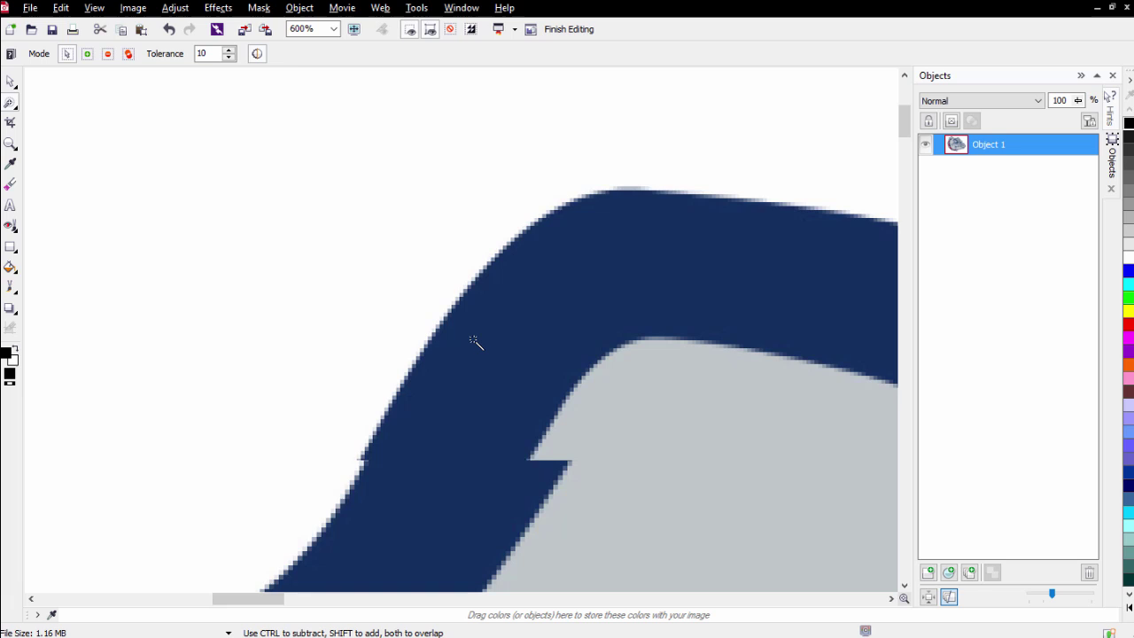
scroll(476, 341, "down", 4)
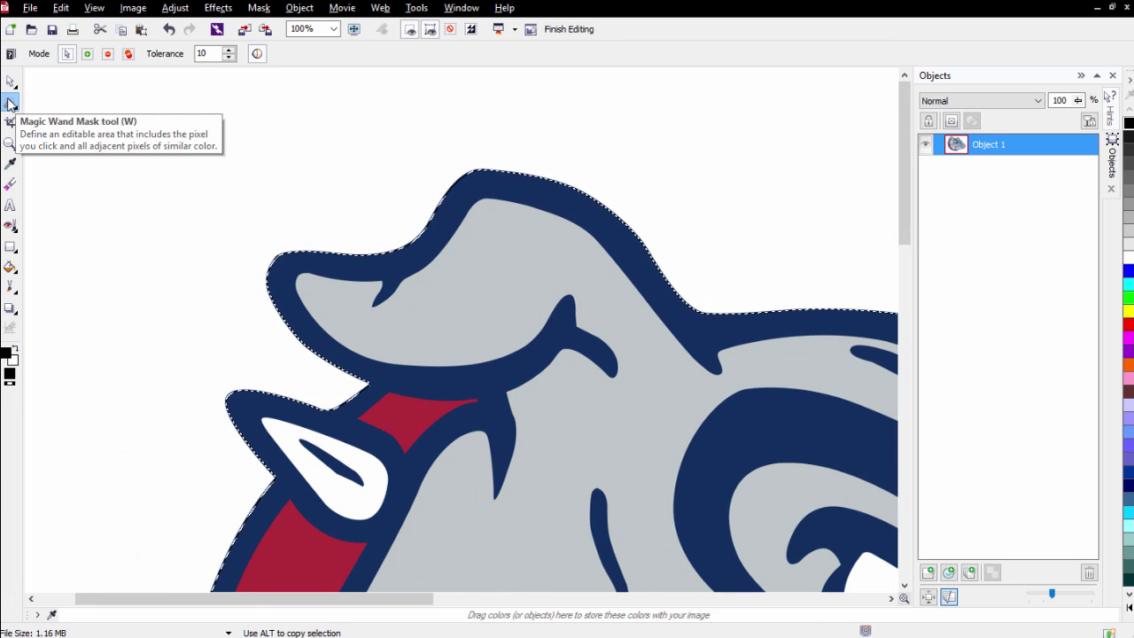
key("Delete")
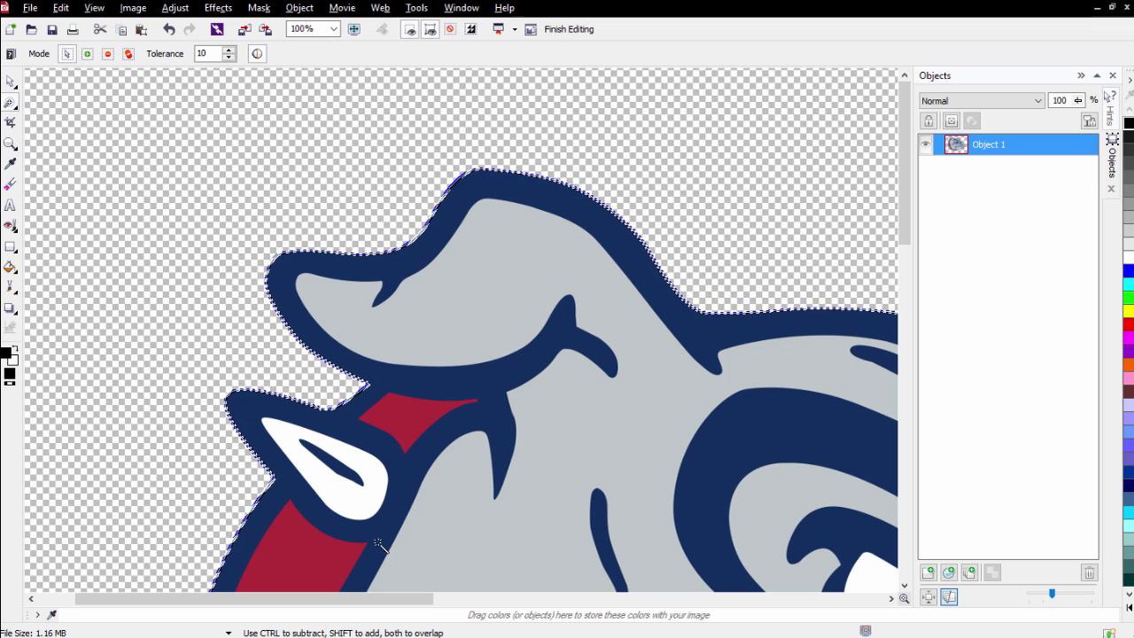
Remove the mask and save the bulldog image.
left_click(259, 8)
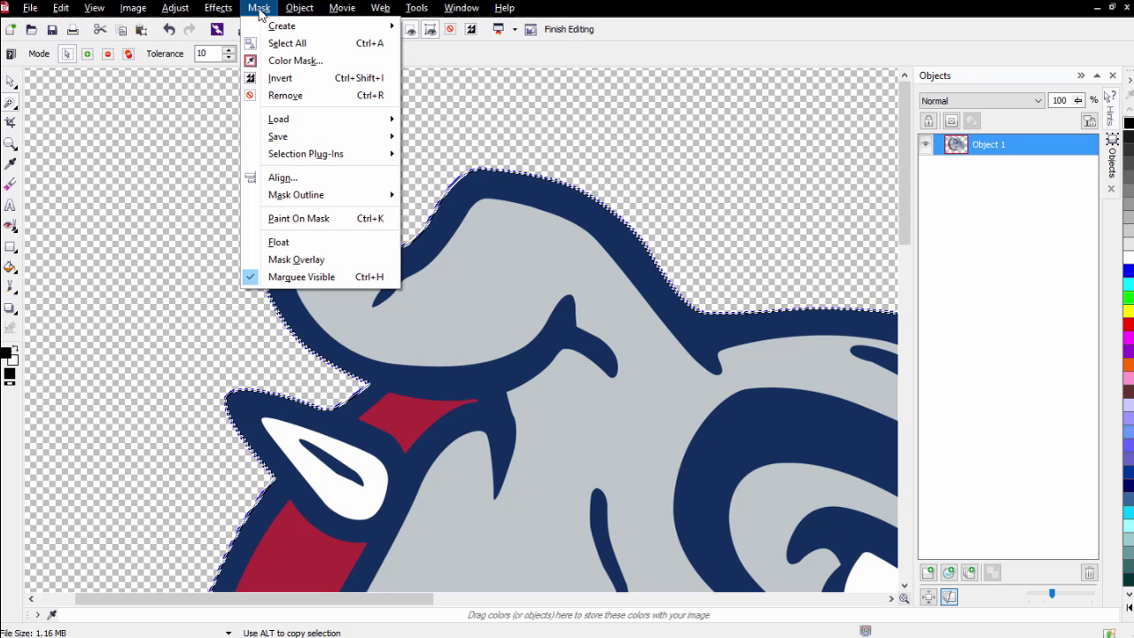
left_click(282, 95)
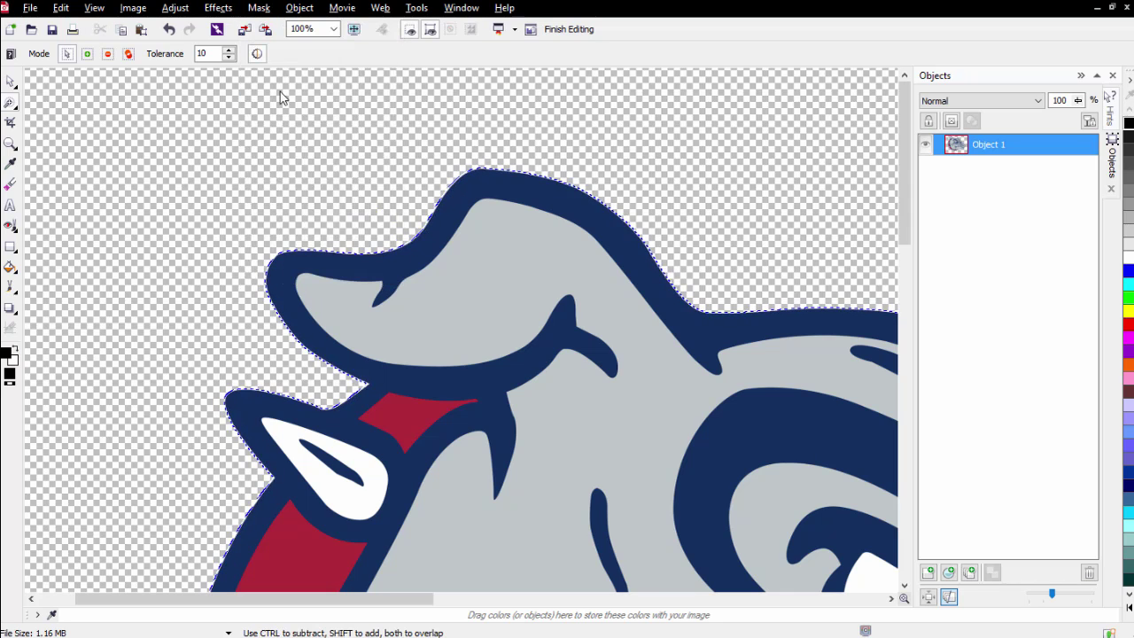
left_click(55, 32)
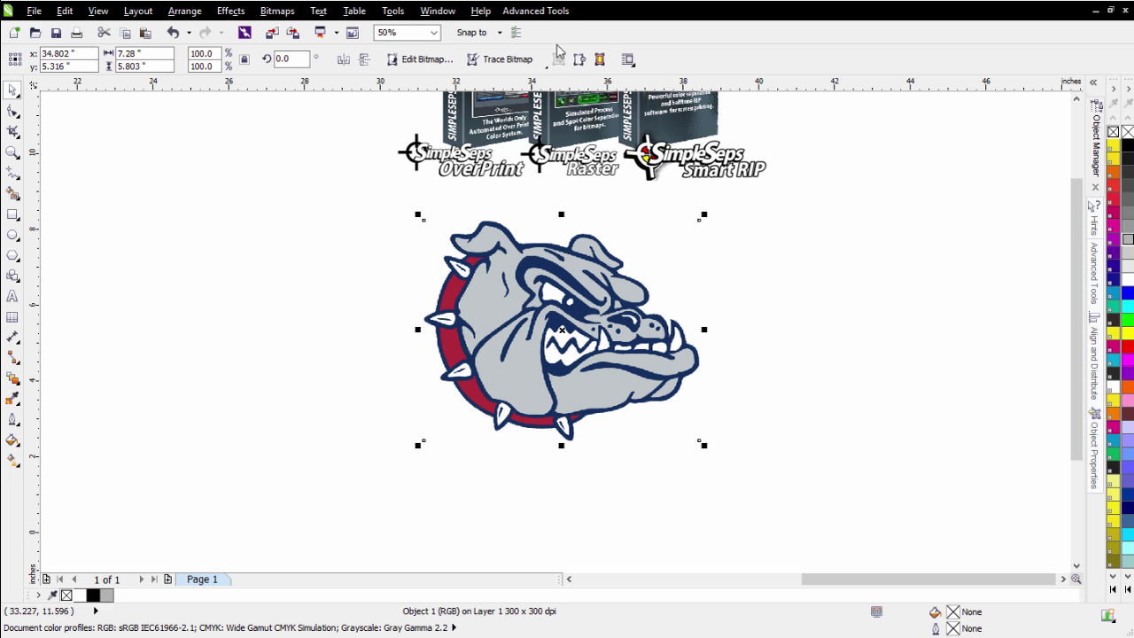
Launch Simple Seps Raster 1.2 from the Advanced Tools menu.
left_click(550, 12)
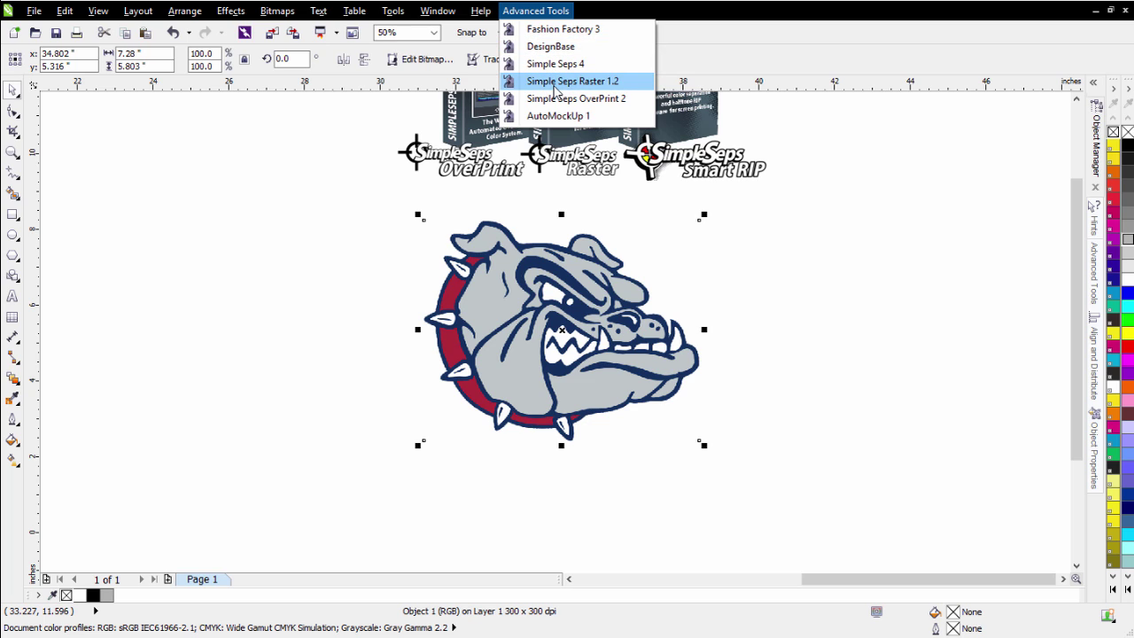
mouse_move(438, 10)
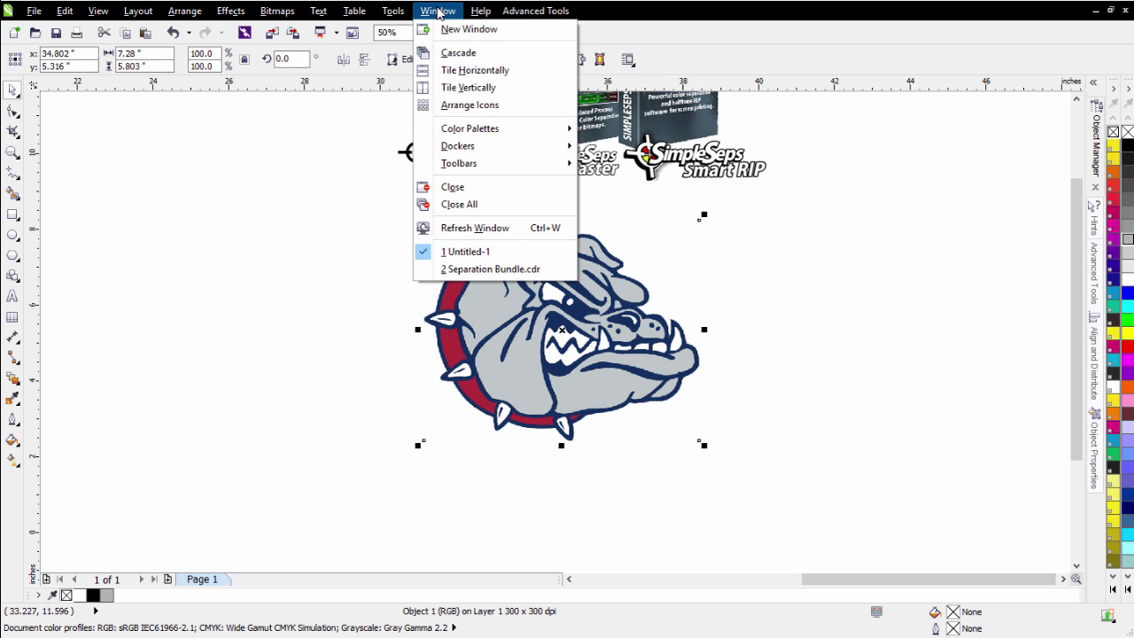
mouse_move(496, 147)
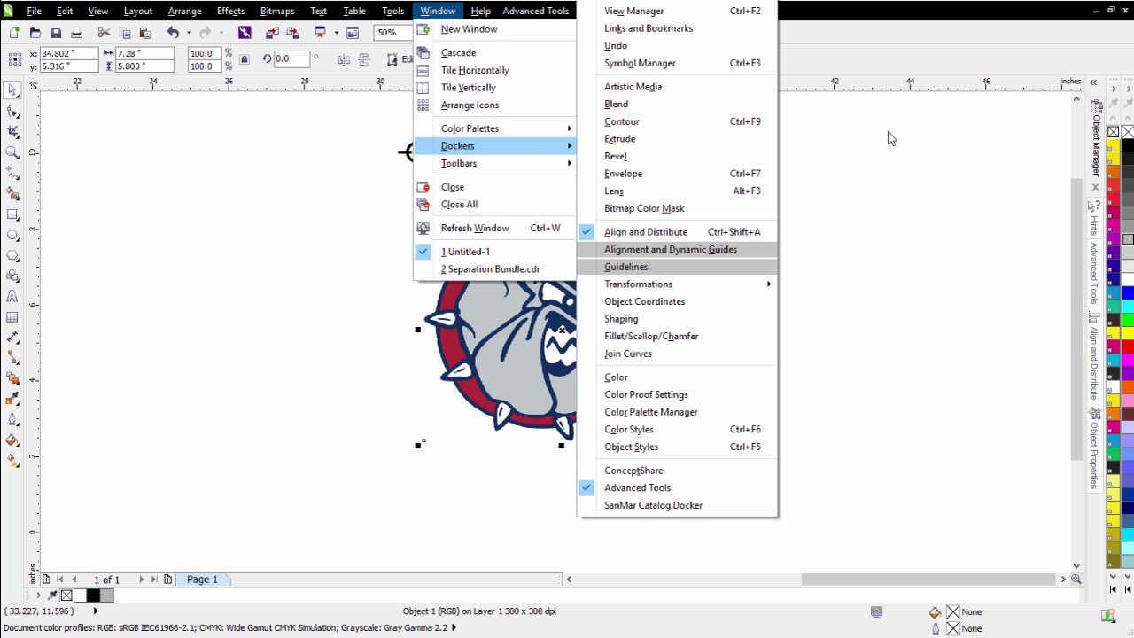
left_click(548, 13)
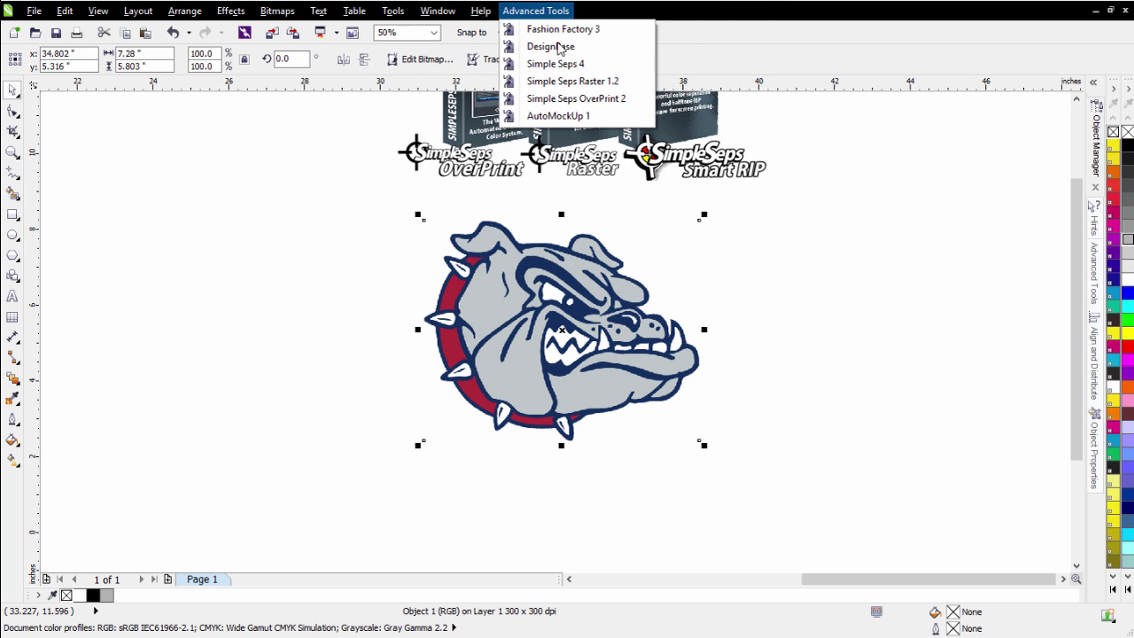
left_click(568, 81)
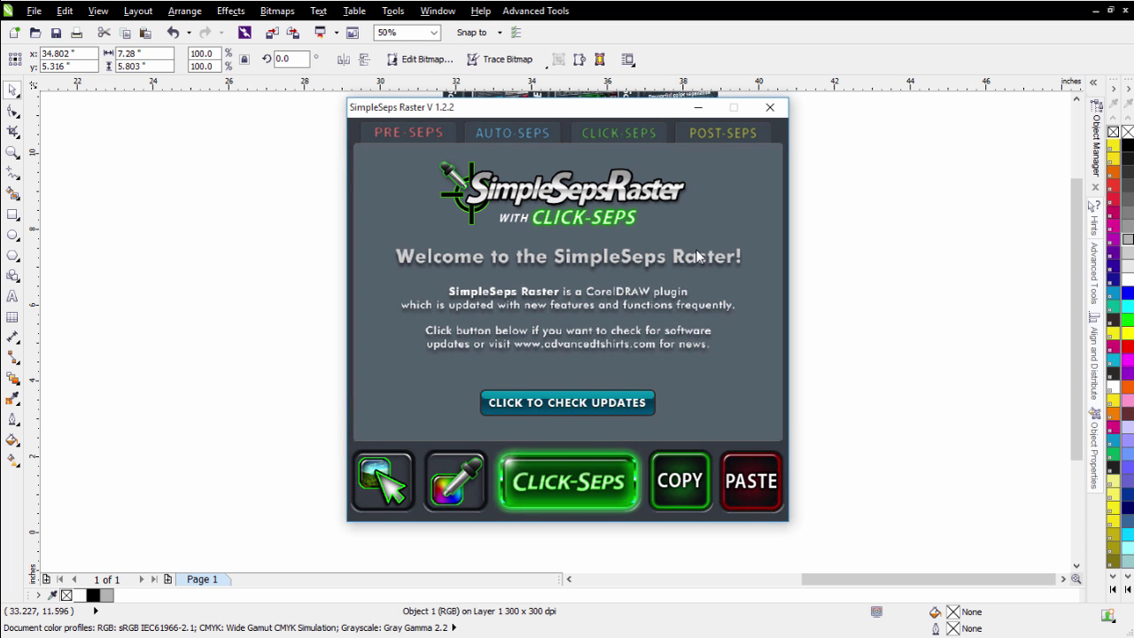
Eyedrop the bulldog's red, grey, navy and white into Click-Seps custom colour slots 1–4.
left_click_drag(634, 117, 942, 106)
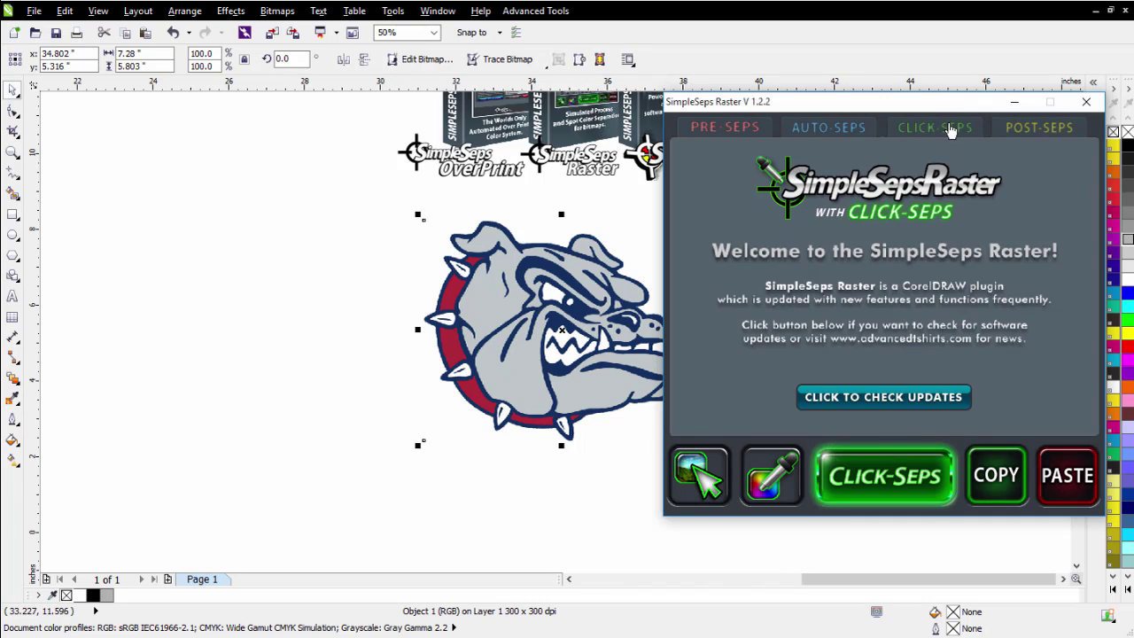
left_click(950, 127)
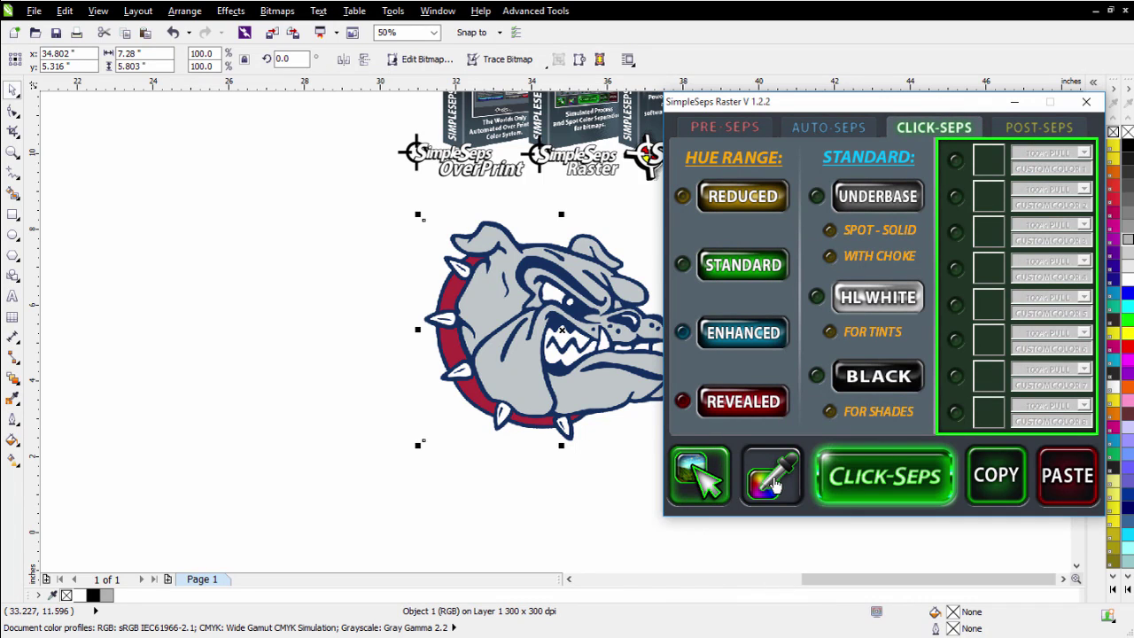
left_click(773, 482)
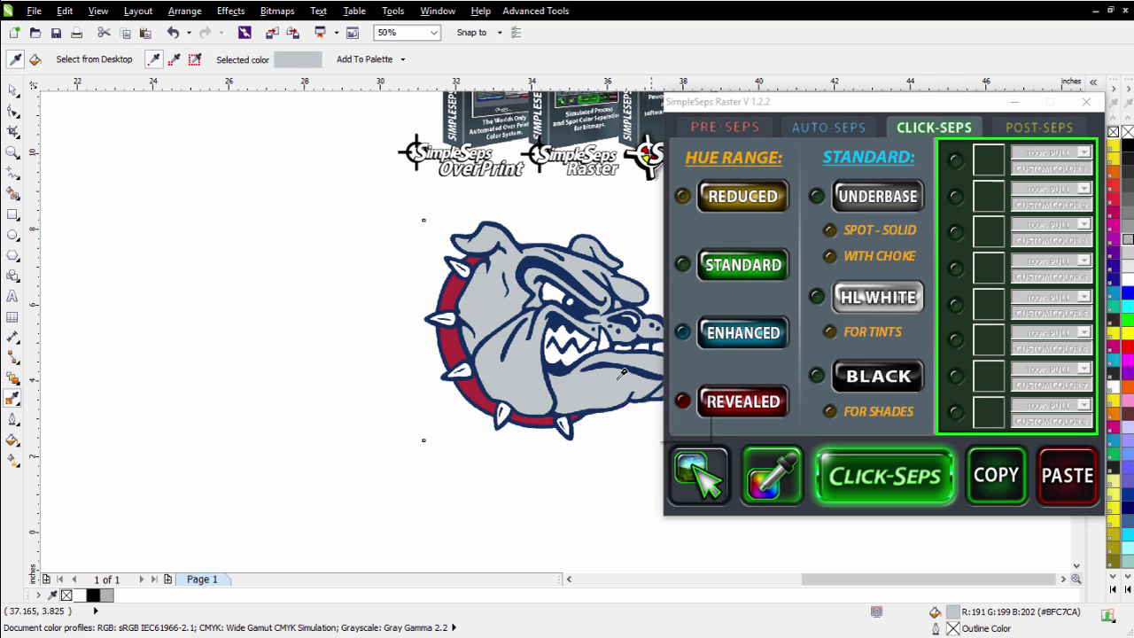
left_click(474, 388)
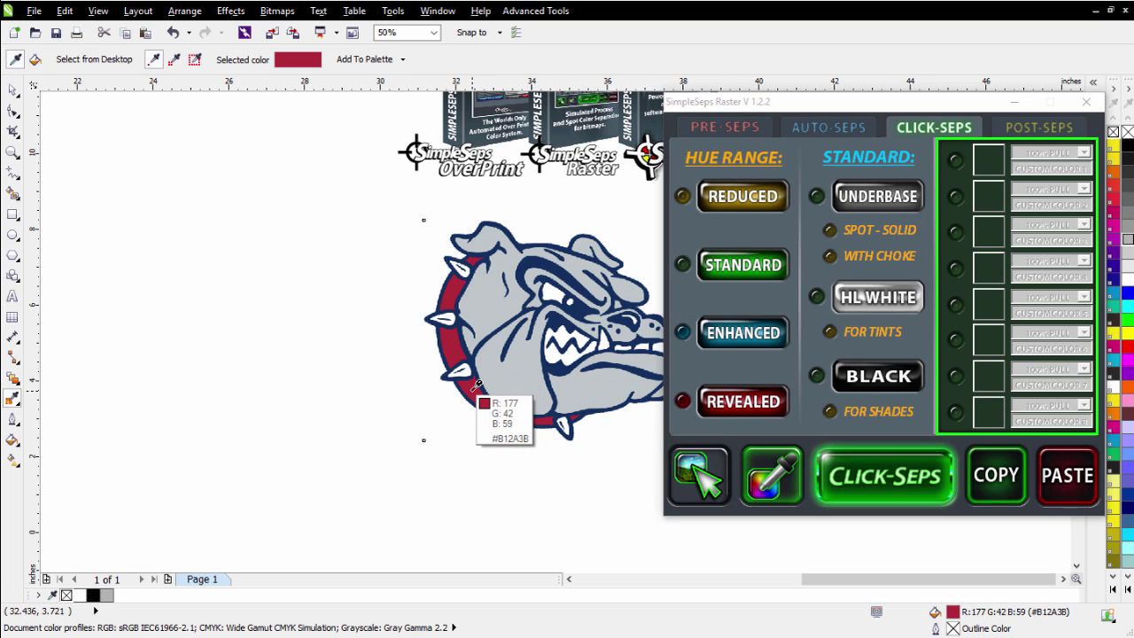
left_click(957, 163)
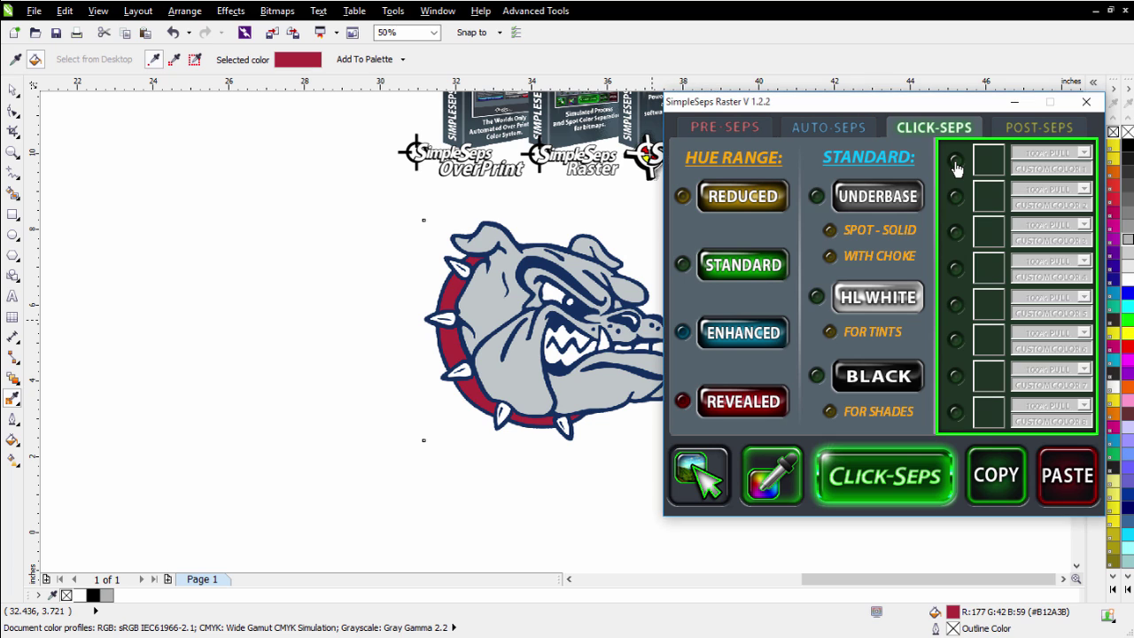
left_click(785, 472)
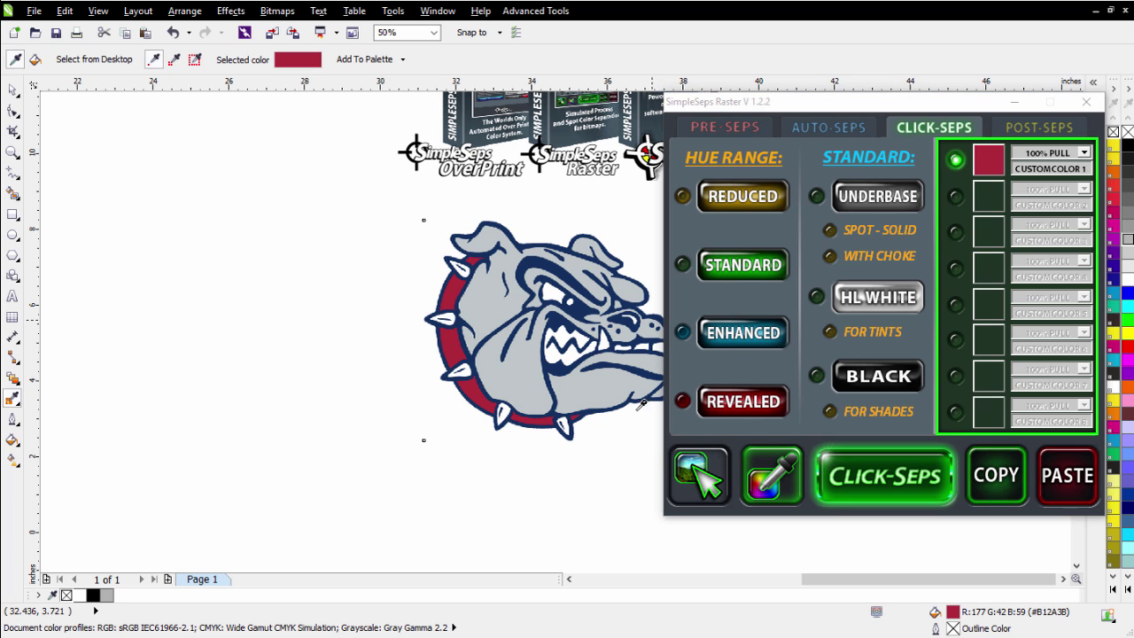
left_click(542, 369)
left_click(957, 196)
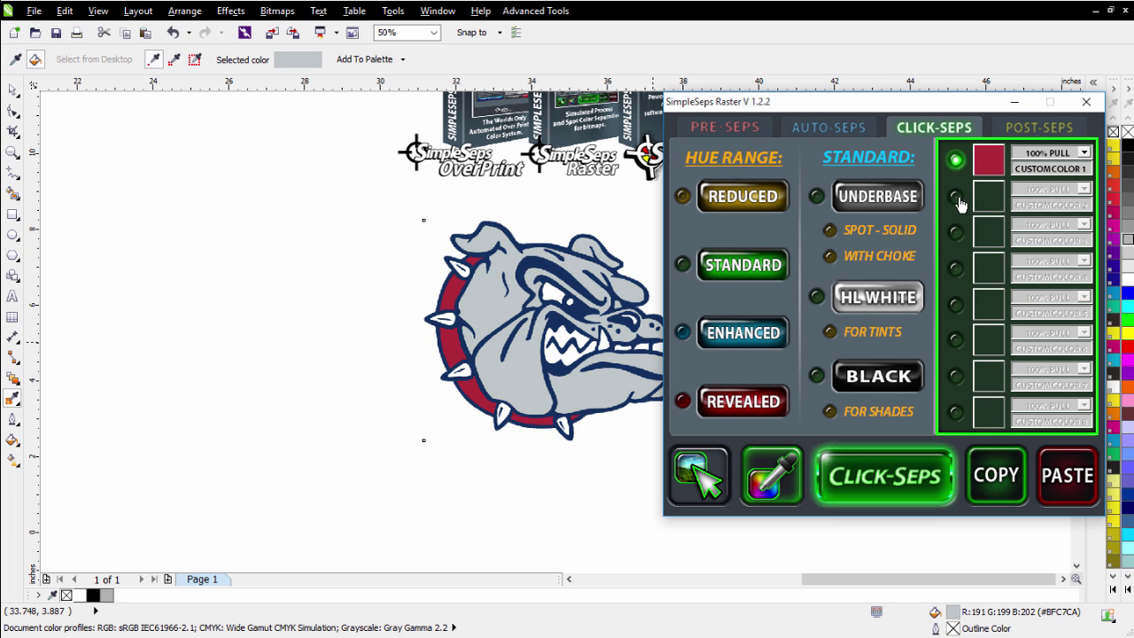
left_click(764, 478)
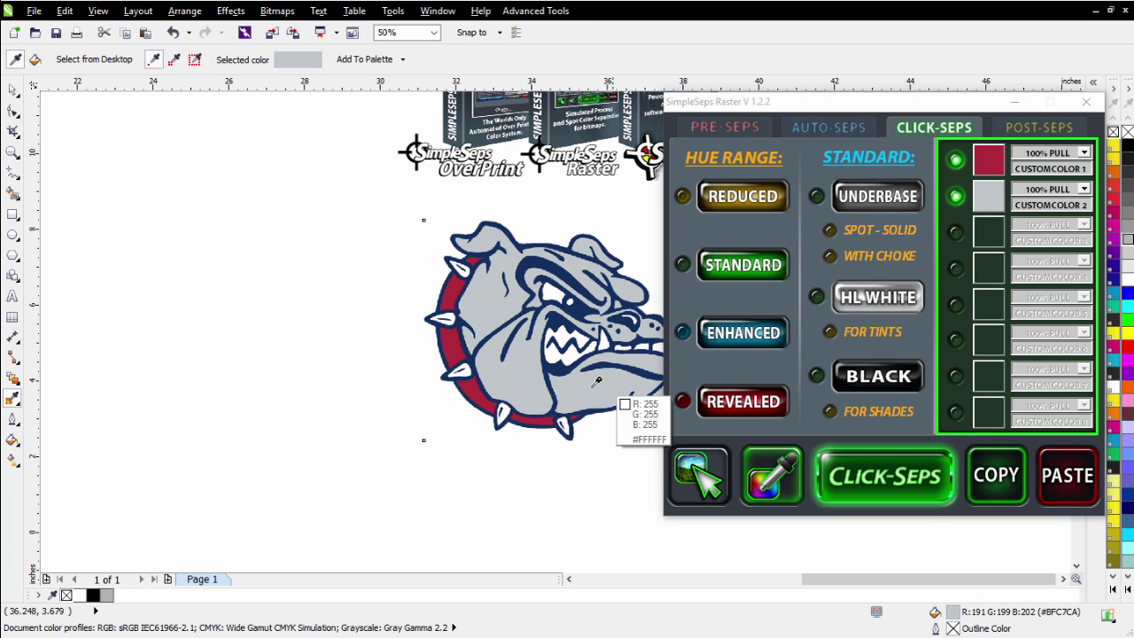
left_click(555, 381)
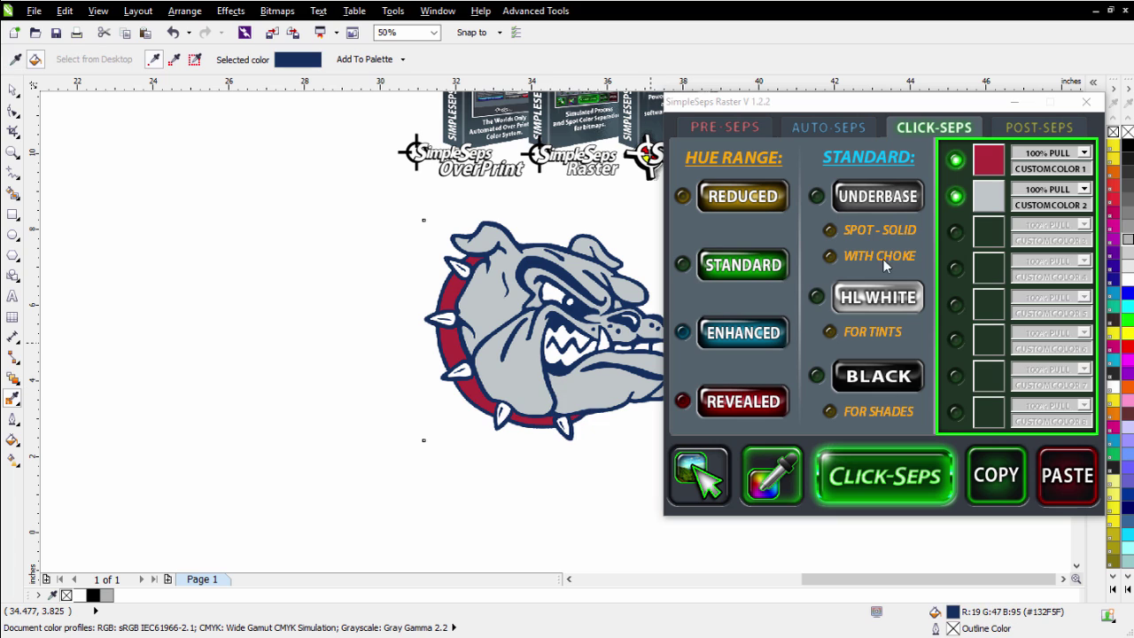
left_click(953, 233)
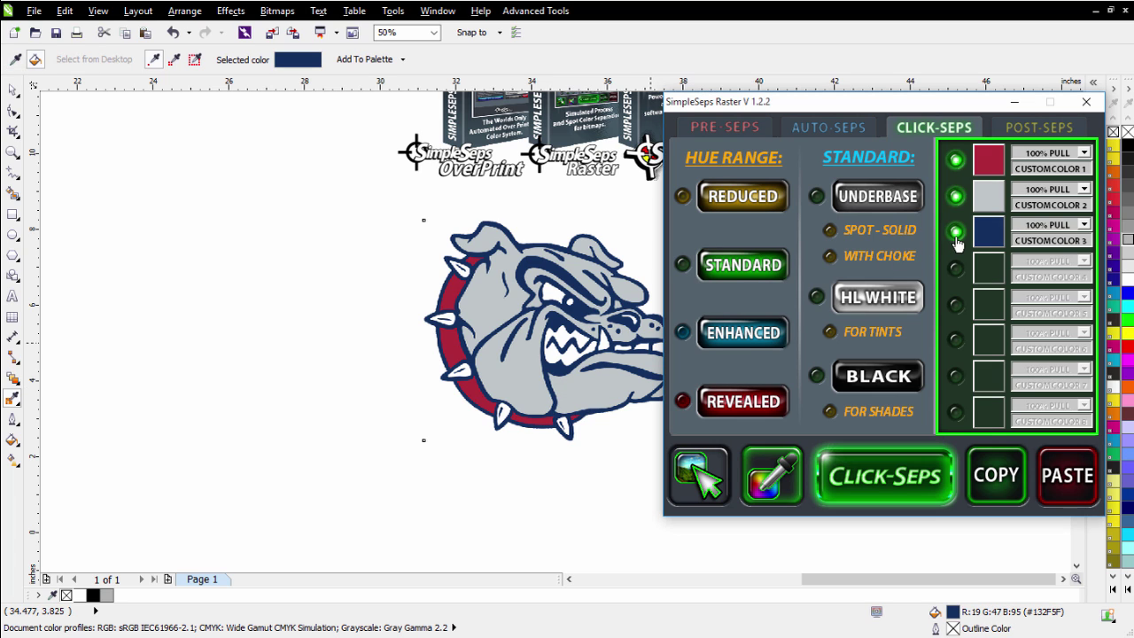
left_click(769, 478)
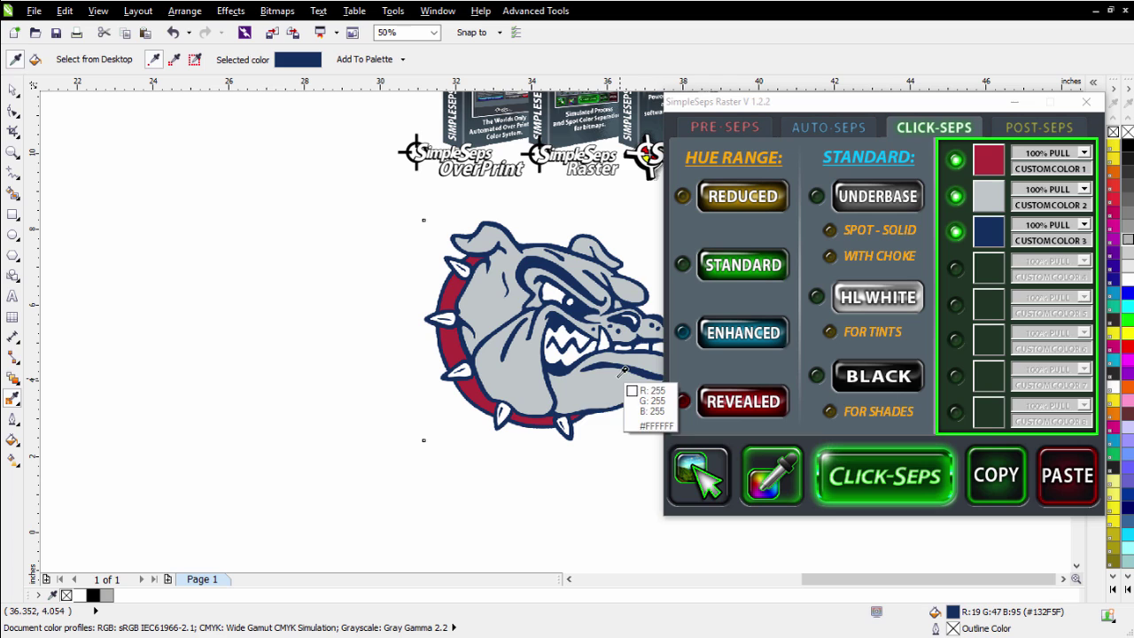
left_click(574, 356)
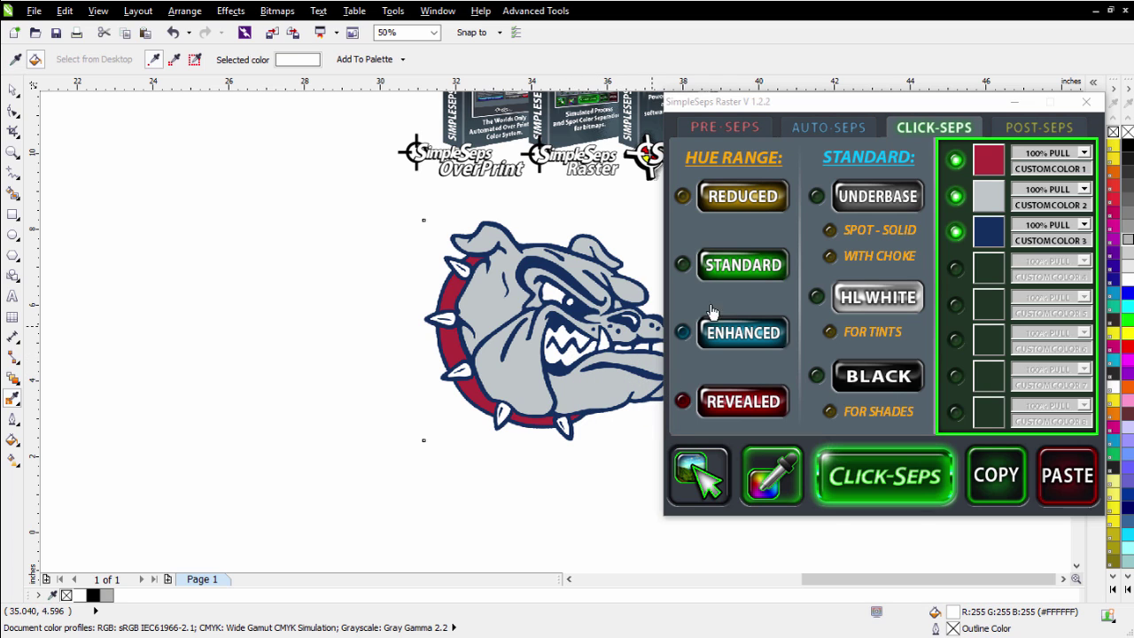
left_click(955, 268)
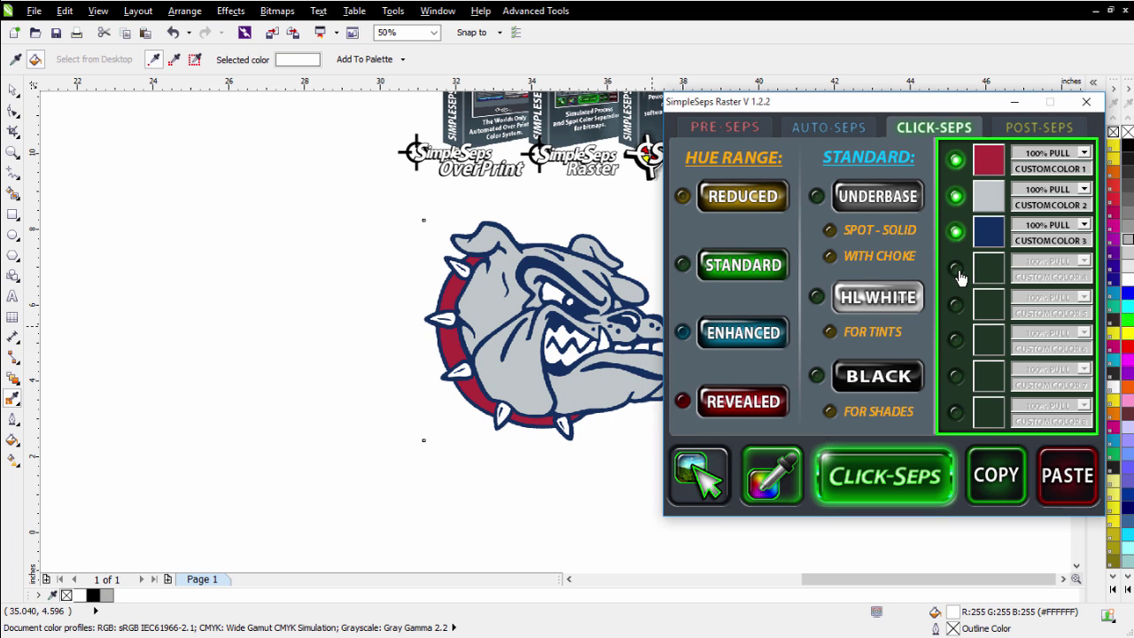
Set all four colours to PERFECT SPOT and run CLICK-SEPS.
left_click(1084, 154)
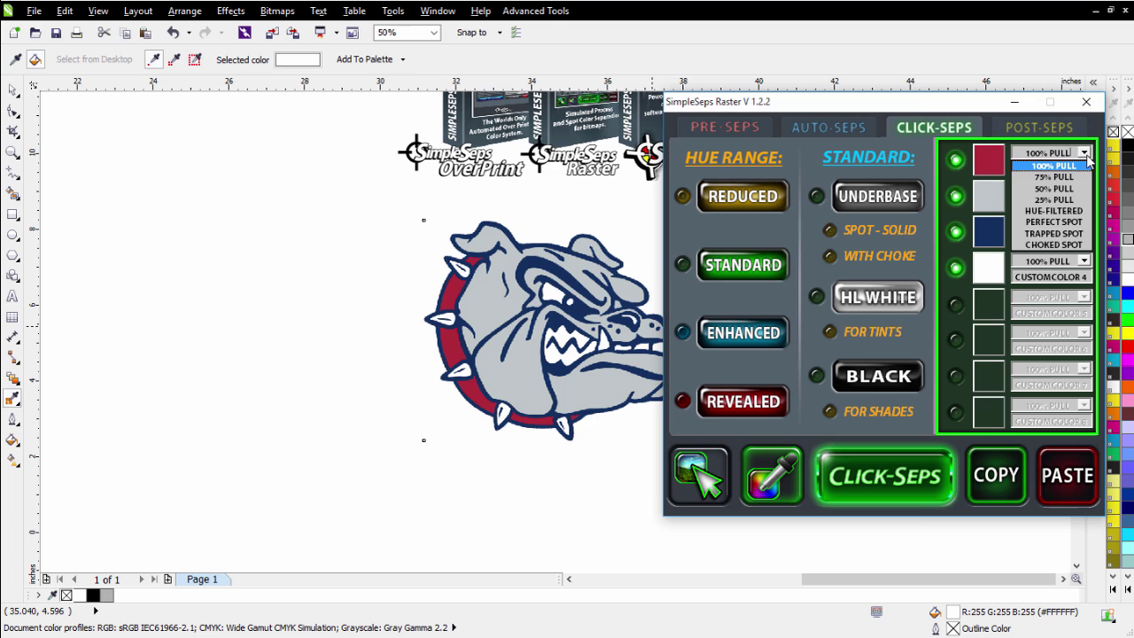
left_click(1073, 222)
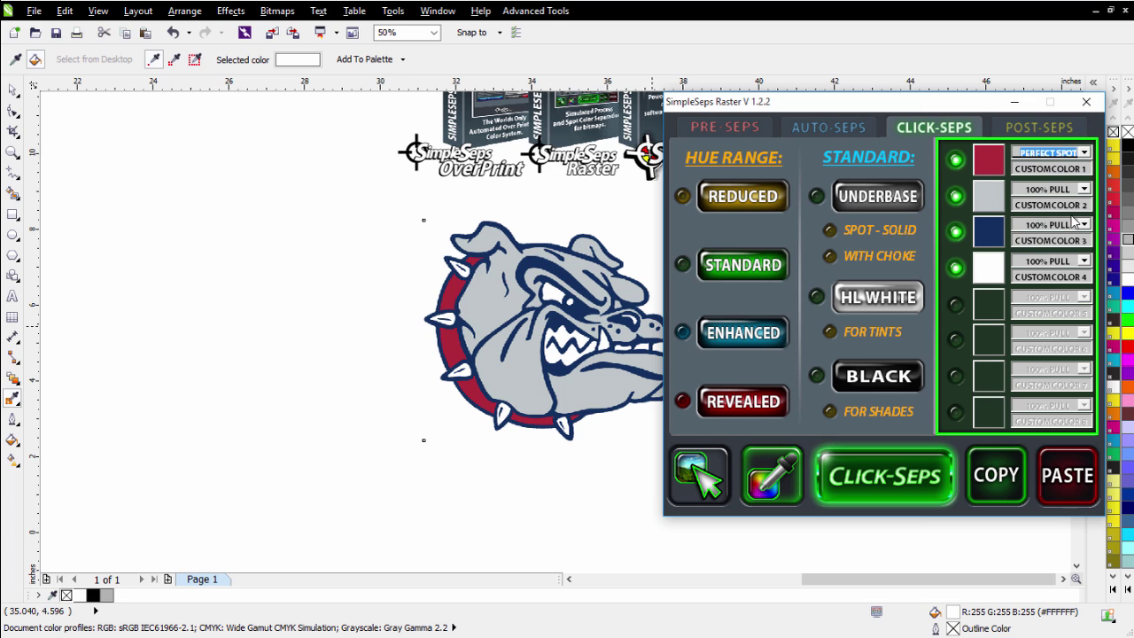
left_click(1083, 190)
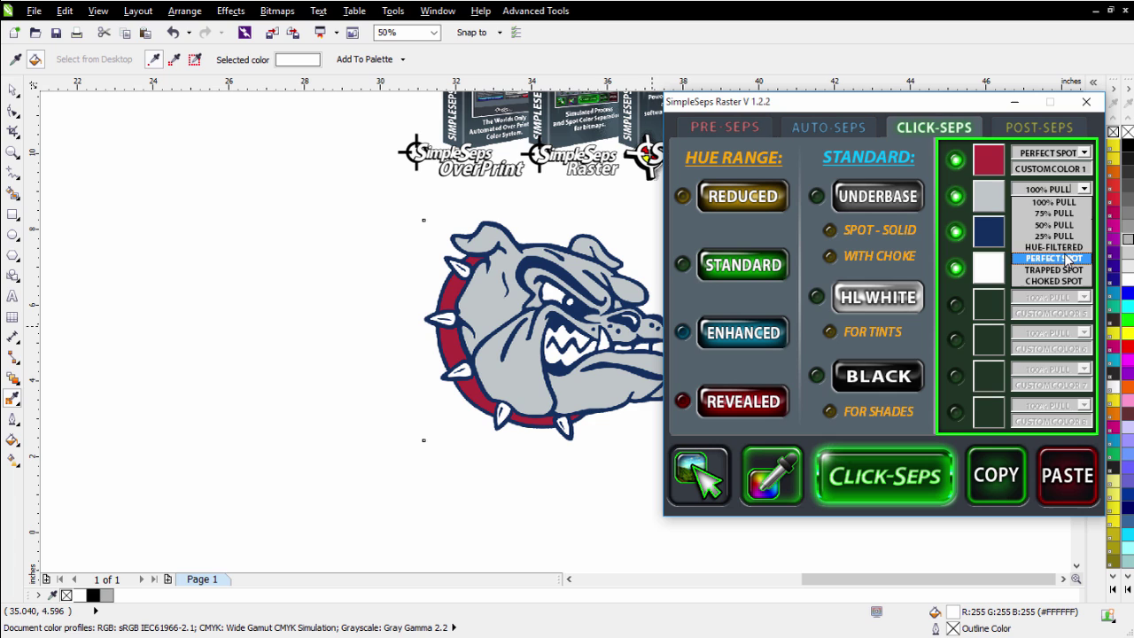
left_click(1075, 258)
left_click(1083, 226)
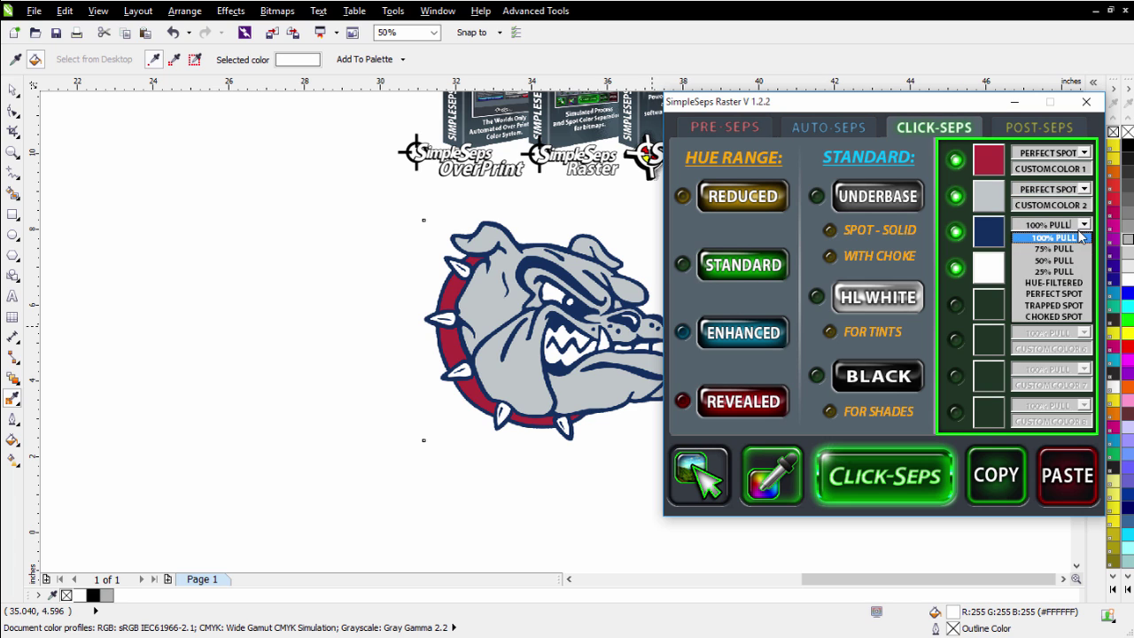
left_click(1072, 296)
left_click(1085, 262)
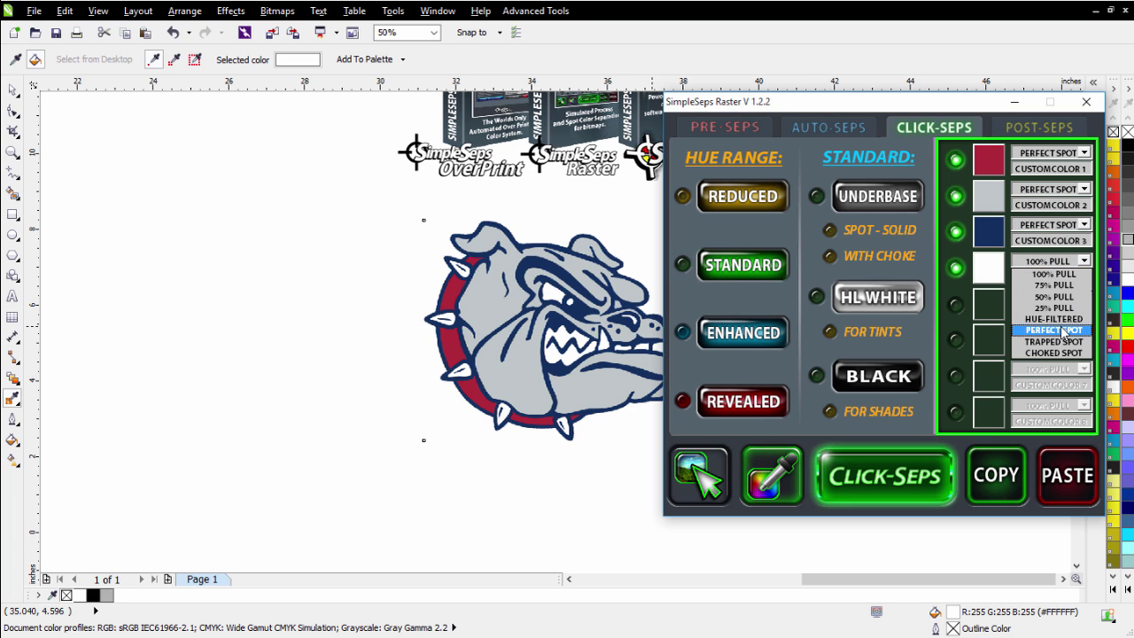
left_click(1072, 330)
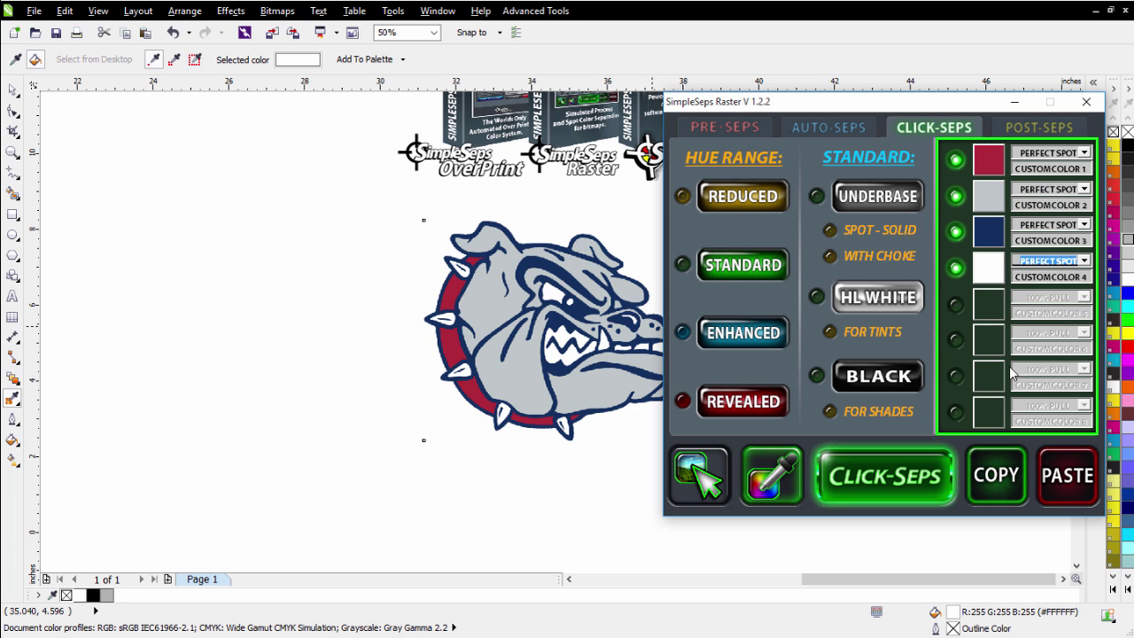
left_click(894, 488)
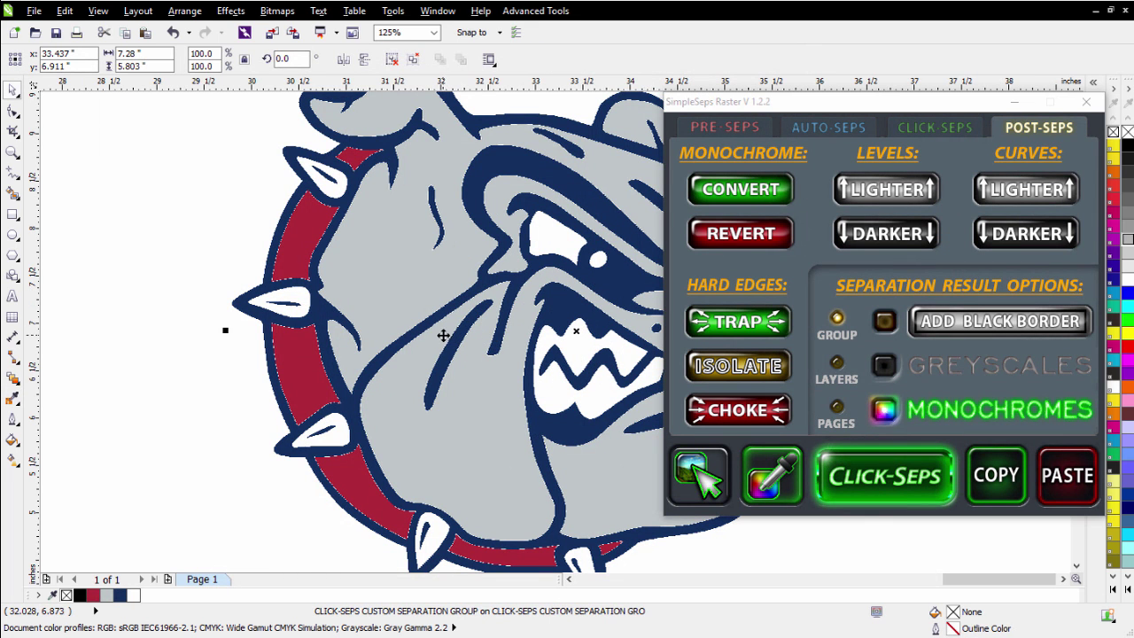
Zoom in to 2000% on the navy edge to inspect the separation's white gaps.
scroll(443, 332, "up", 2)
scroll(515, 325, "up", 5)
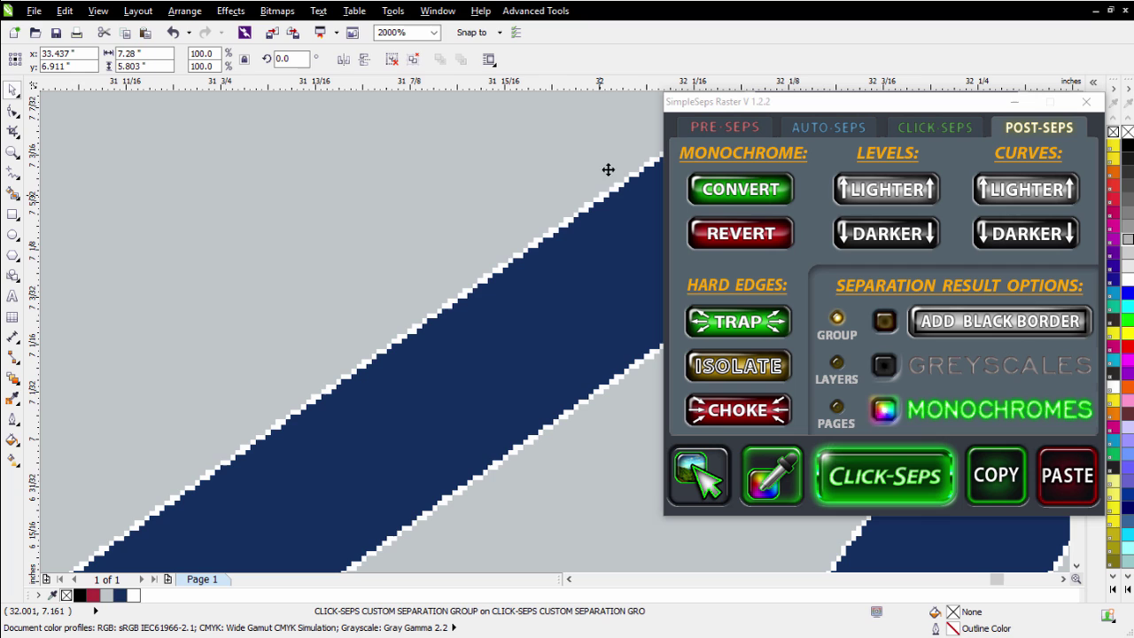
Close the separation document without saving and return to the Click-Seps colour slots.
left_click(1129, 11)
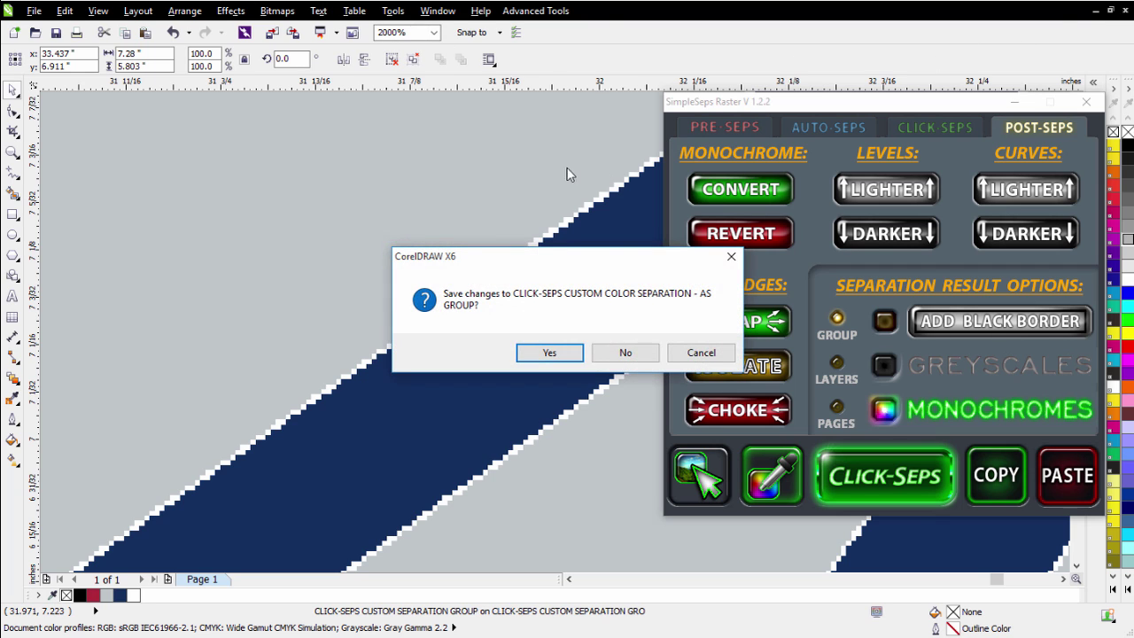
left_click(626, 352)
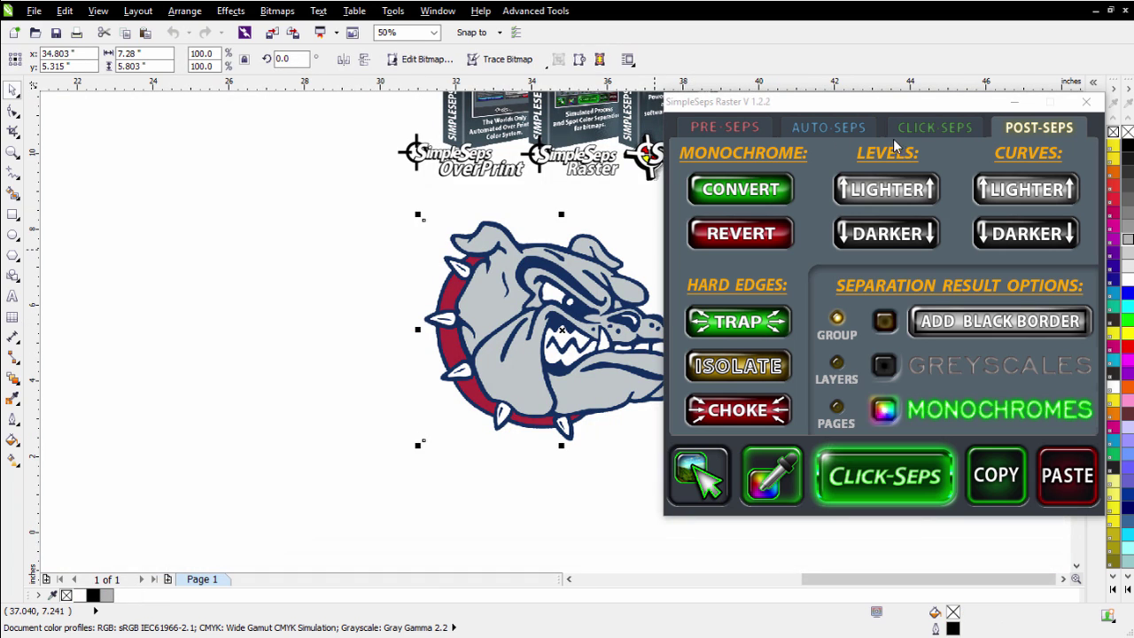
left_click(940, 133)
left_click(937, 129)
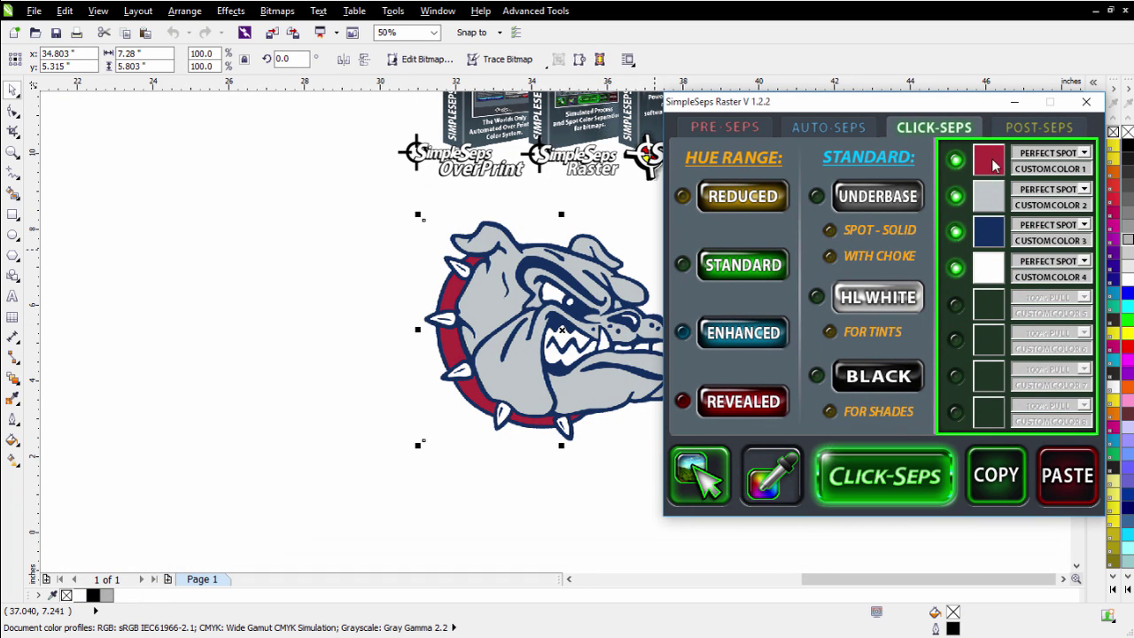
Set all four colours to TRAPPED SPOT and rerun CLICK-SEPS.
left_click(1085, 154)
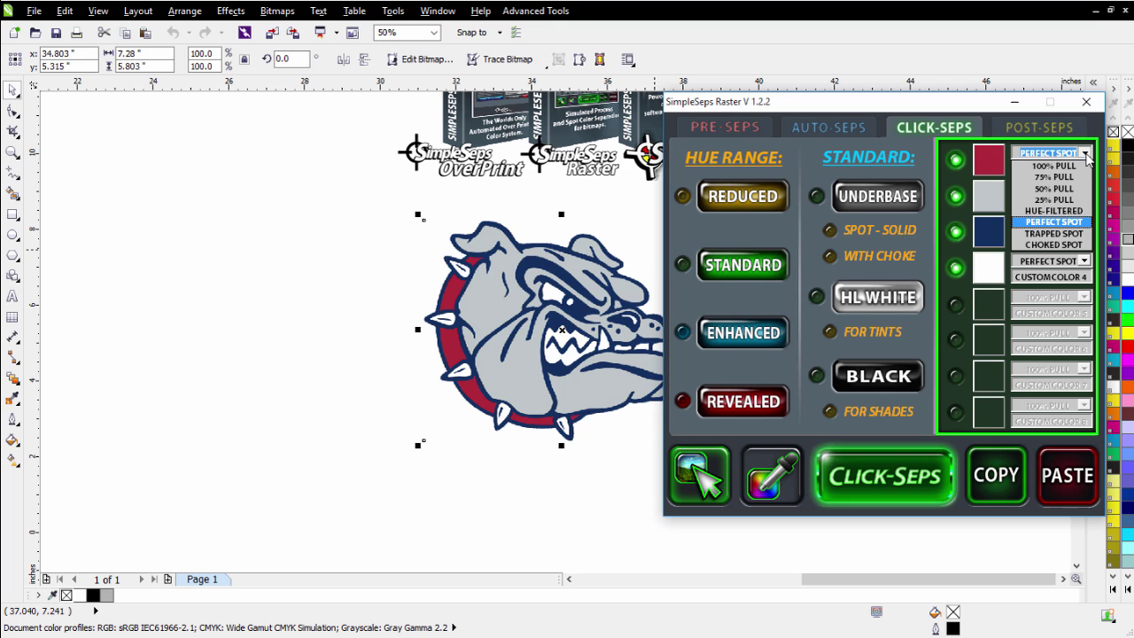
left_click(1072, 234)
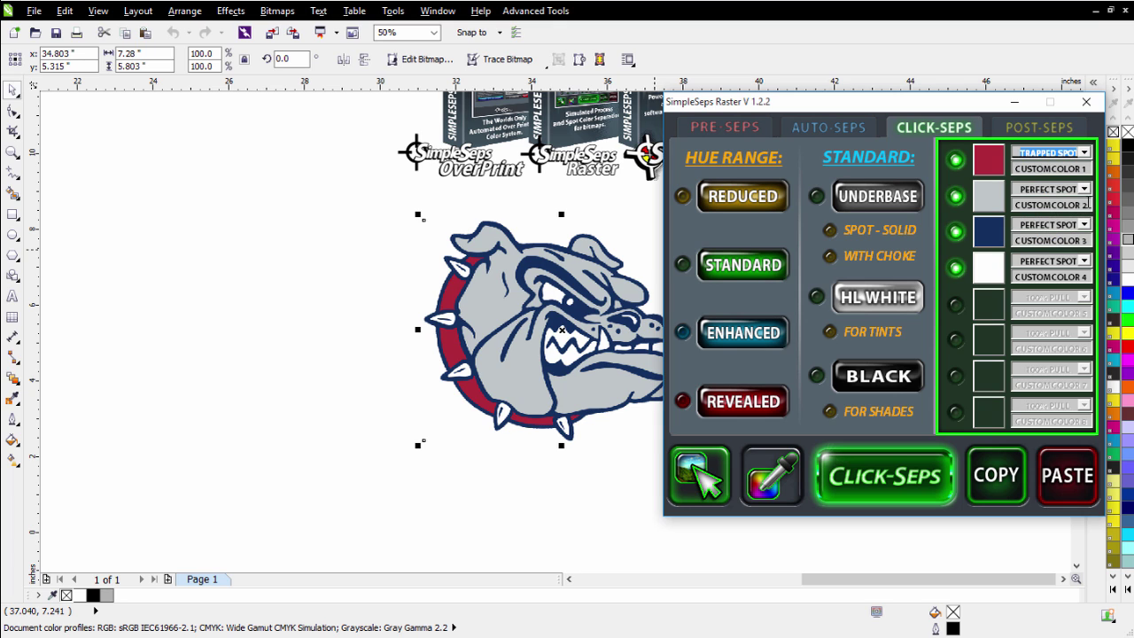
left_click(1085, 191)
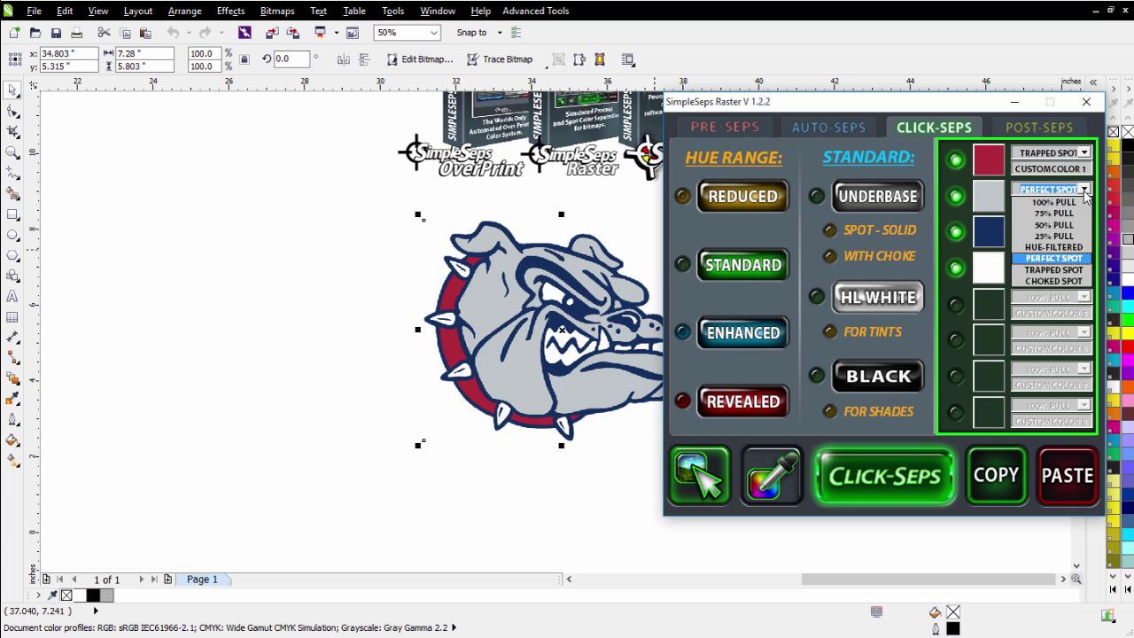
left_click(1066, 271)
left_click(1085, 225)
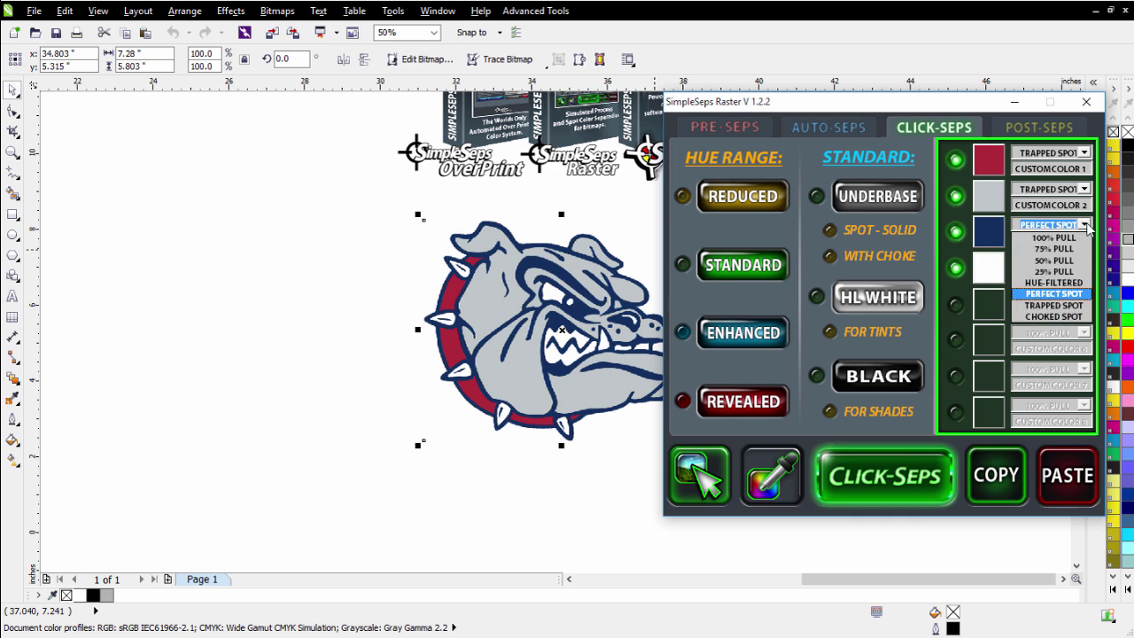
left_click(1060, 306)
left_click(1084, 261)
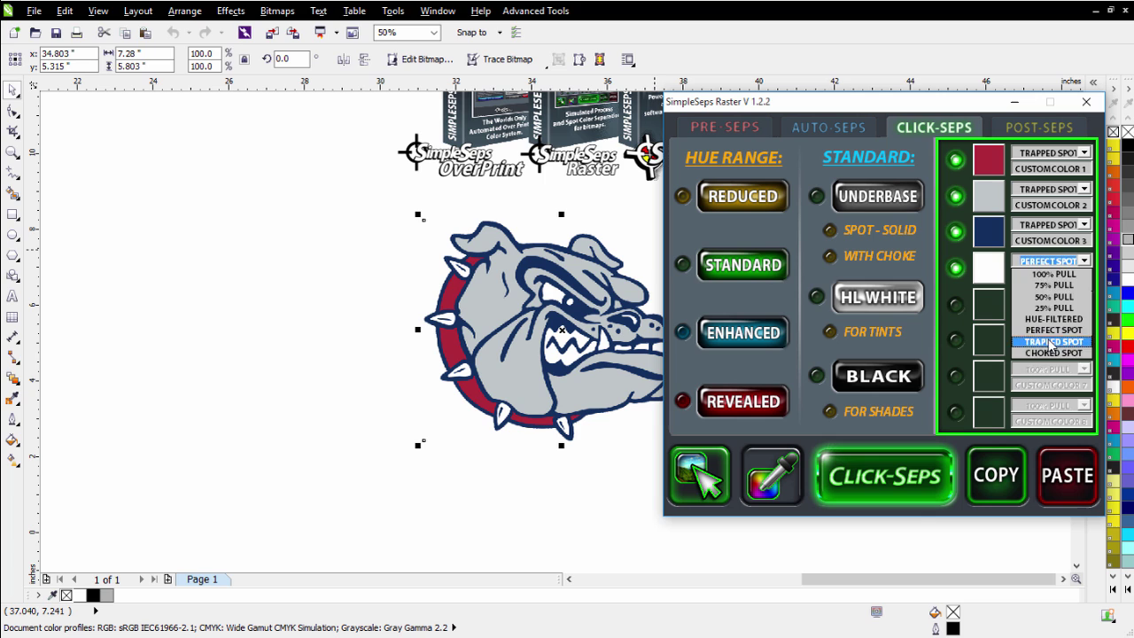
left_click(1052, 342)
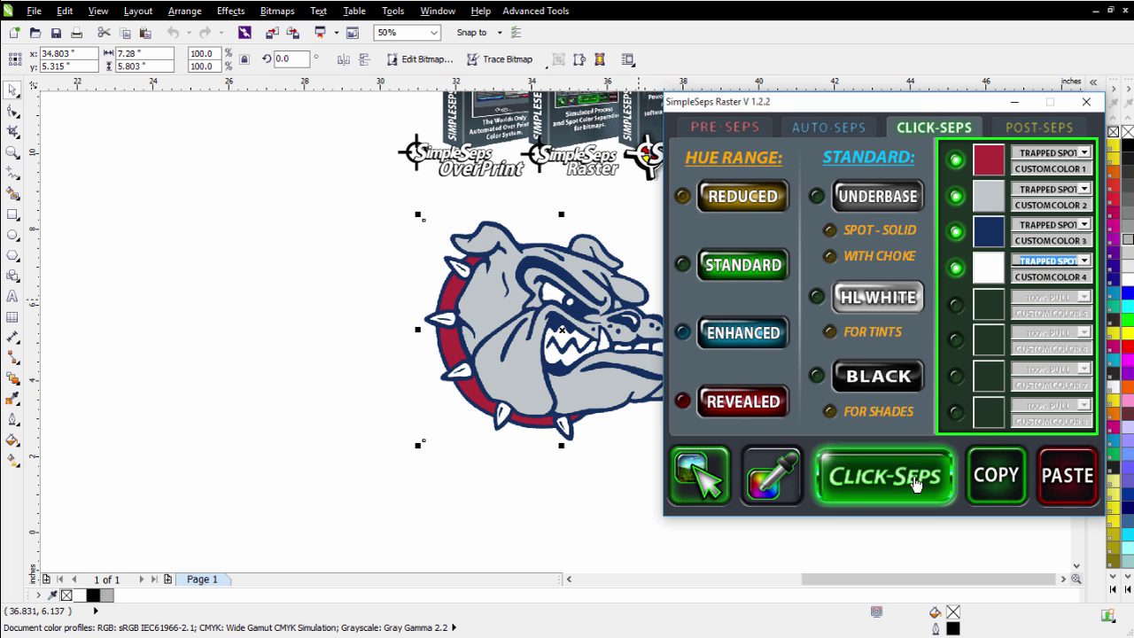
left_click(916, 482)
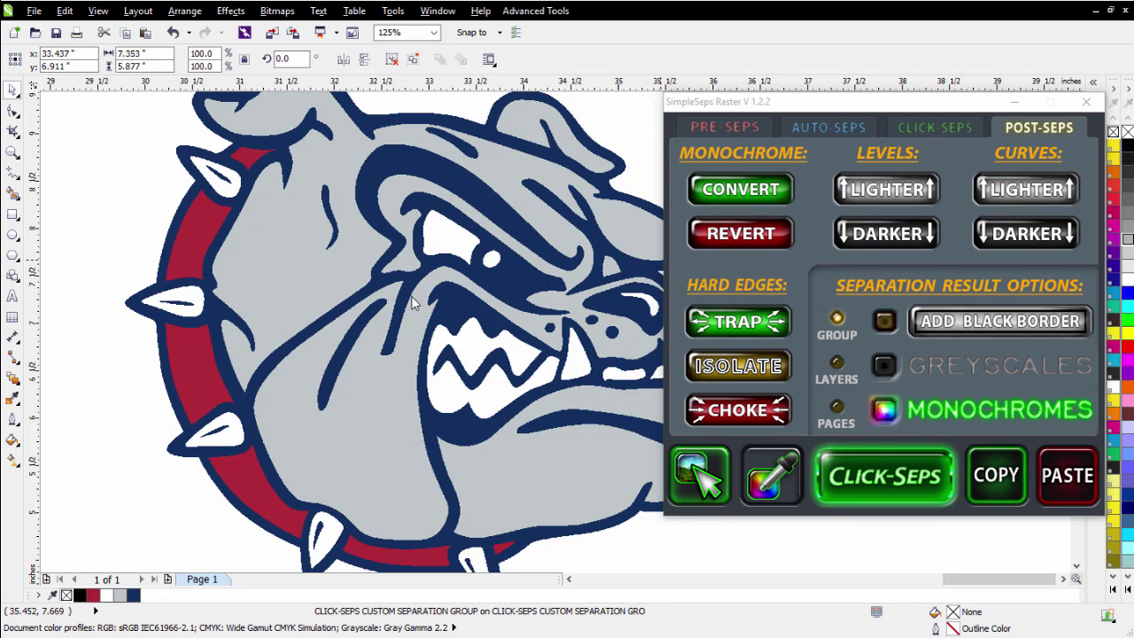
Zoom in to check the trapped navy, grey and red edges for gaps.
scroll(355, 315, "up", 2)
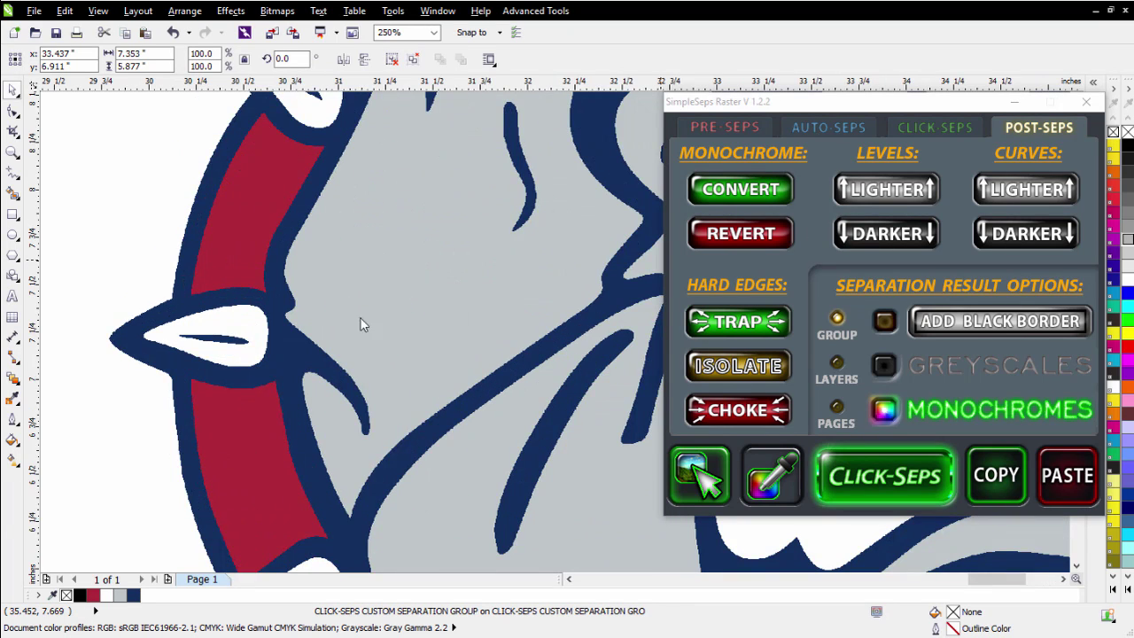
scroll(447, 374, "up", 2)
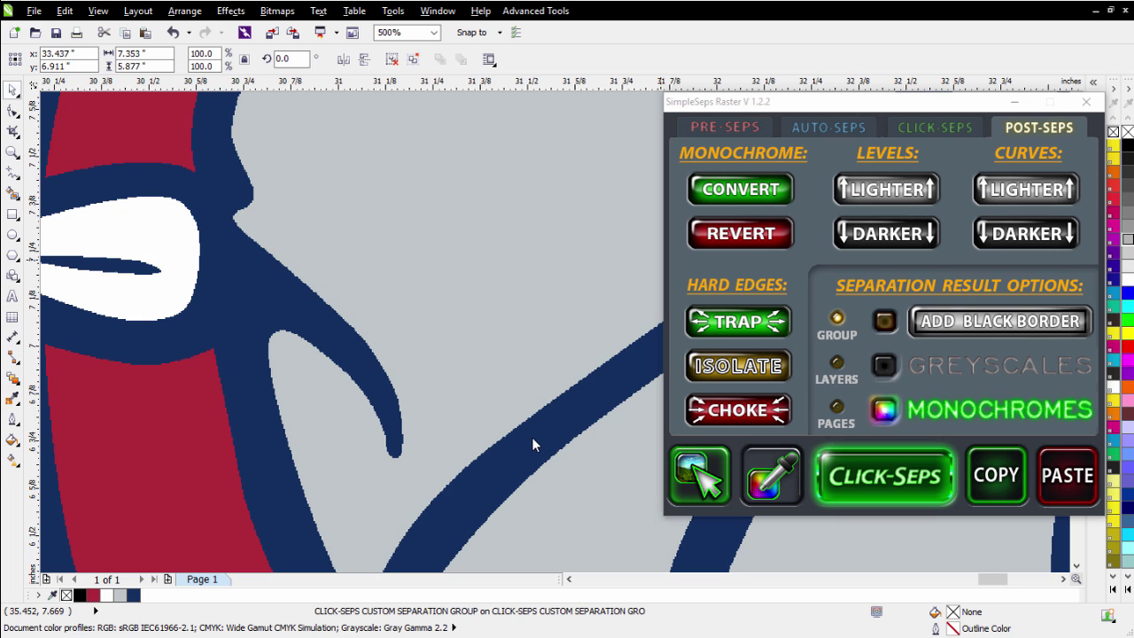
scroll(532, 437, "down", 3)
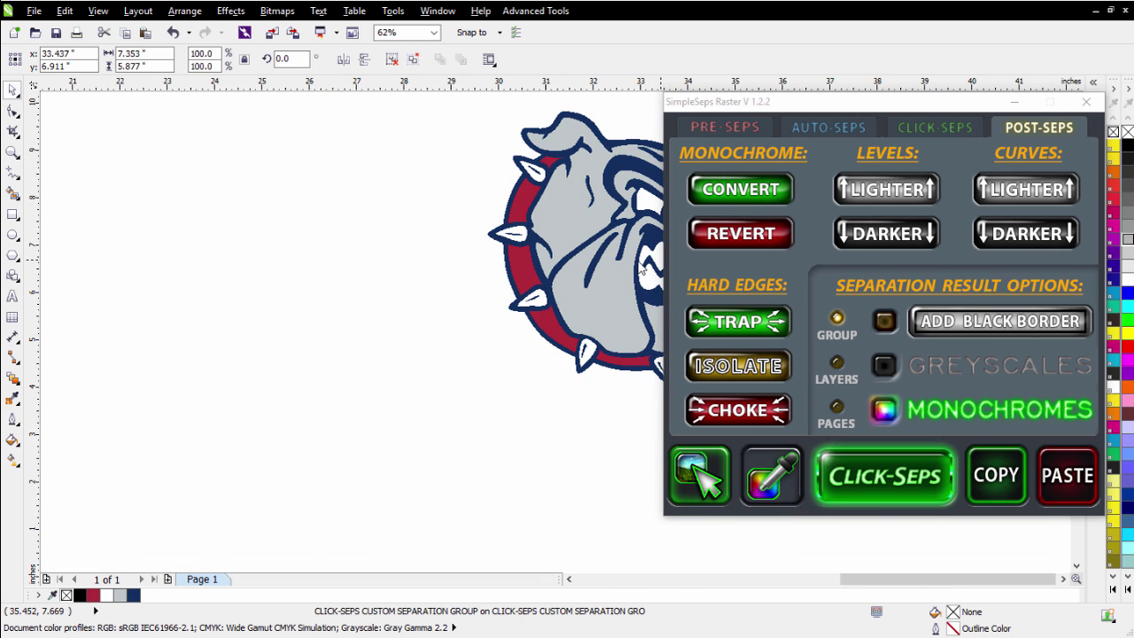
Move the separated bulldog logo into the middle of the page.
left_click_drag(922, 105, 1092, 117)
left_click(618, 255)
scroll(704, 258, "up", 1)
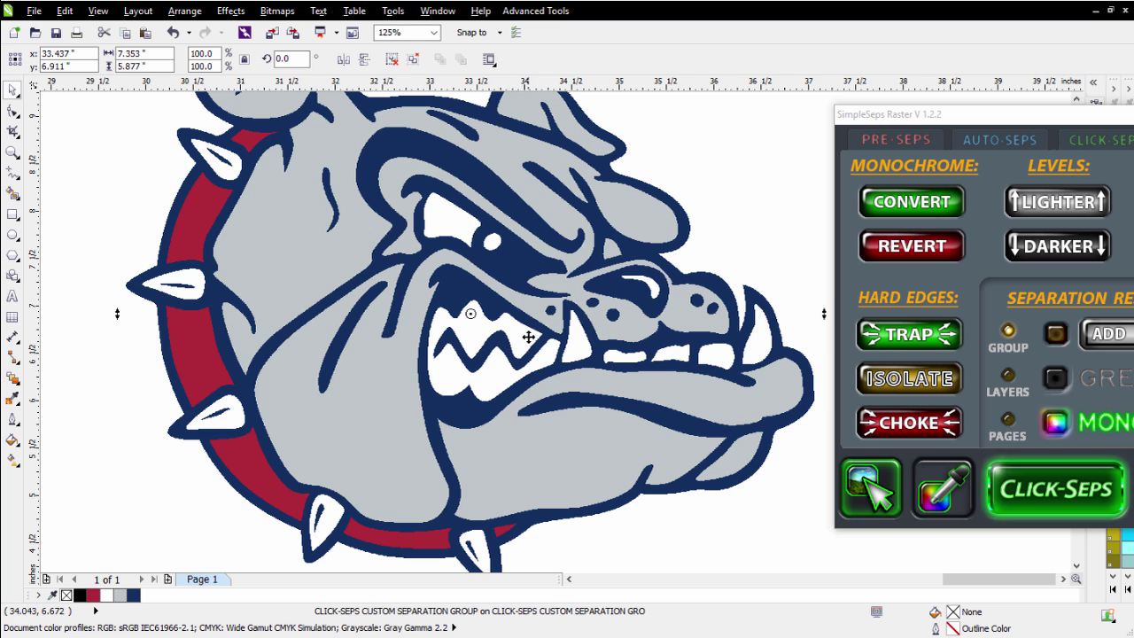
scroll(560, 328, "down", 2)
scroll(560, 328, "down", 2)
left_click_drag(560, 328, 381, 339)
scroll(381, 340, "up", 3)
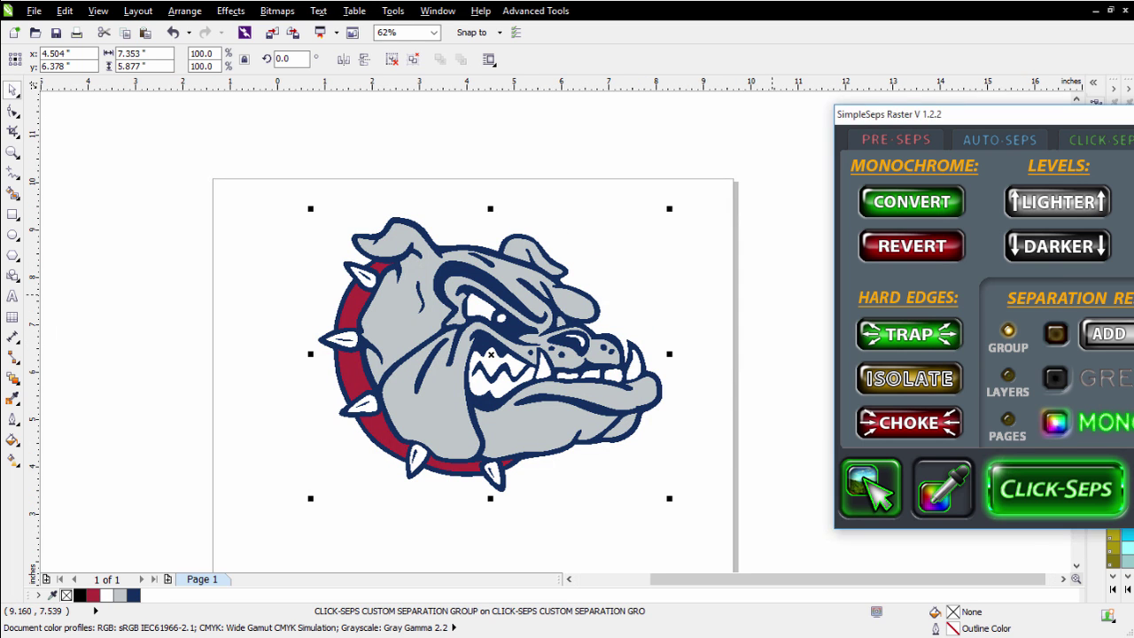
Launch SimpleSeps 4, create a selection palette of the four colours, and run One Click Conversion.
left_click(553, 14)
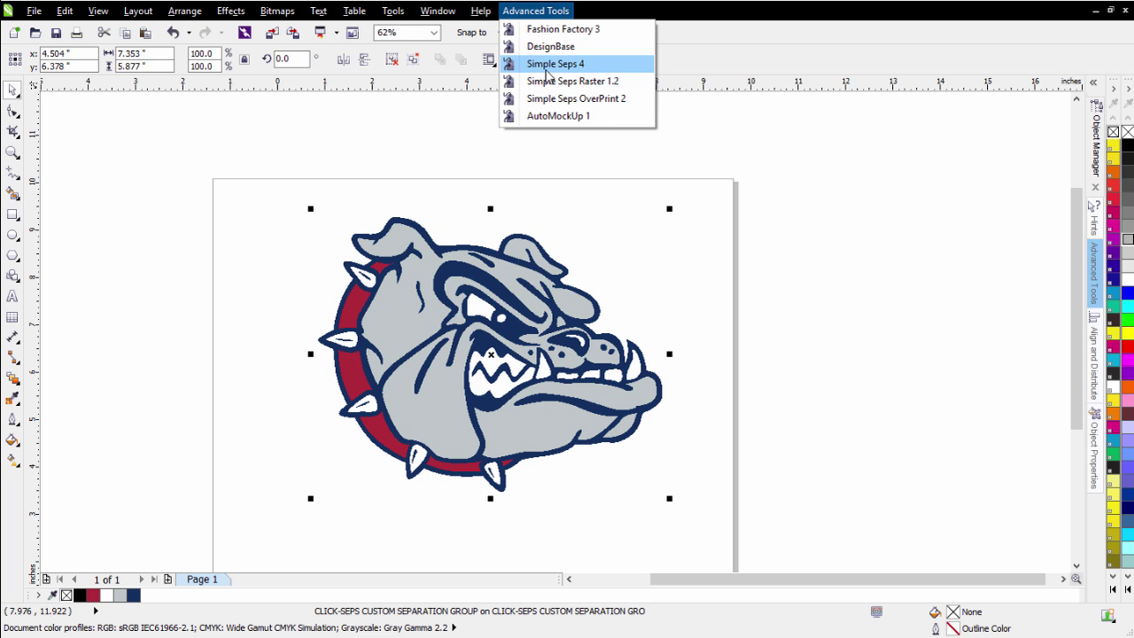
left_click(537, 117)
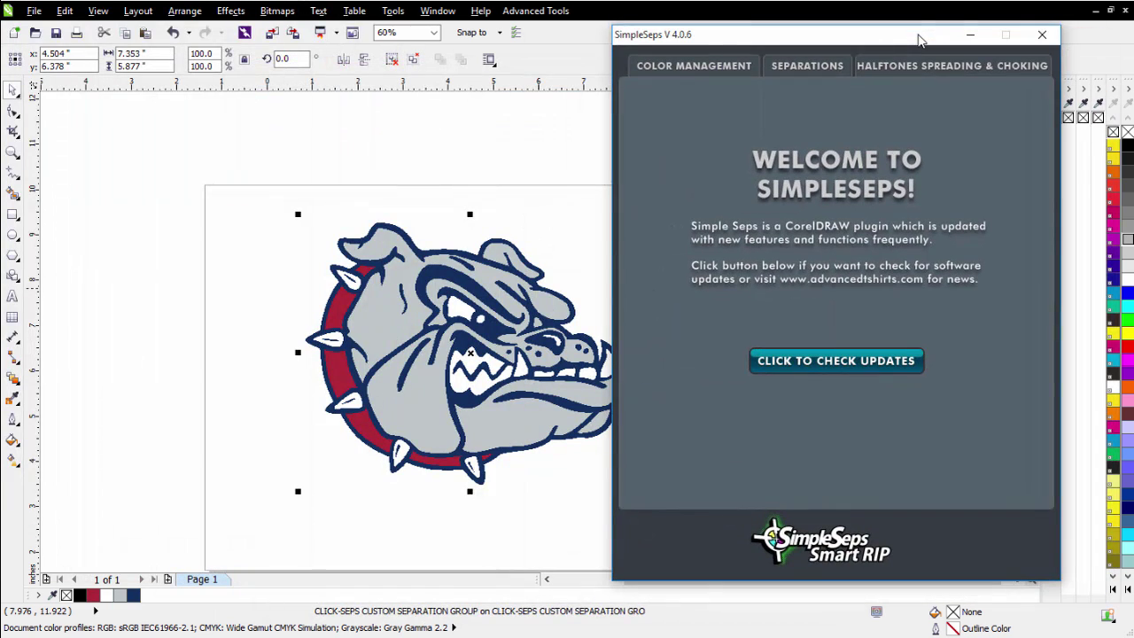
left_click(706, 69)
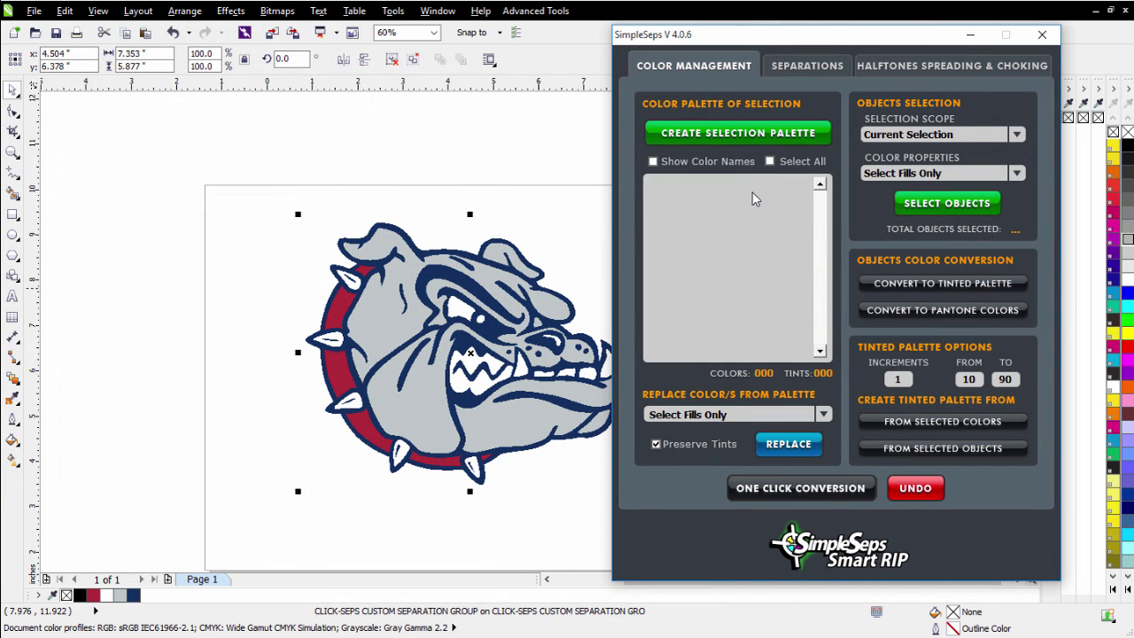
left_click(734, 138)
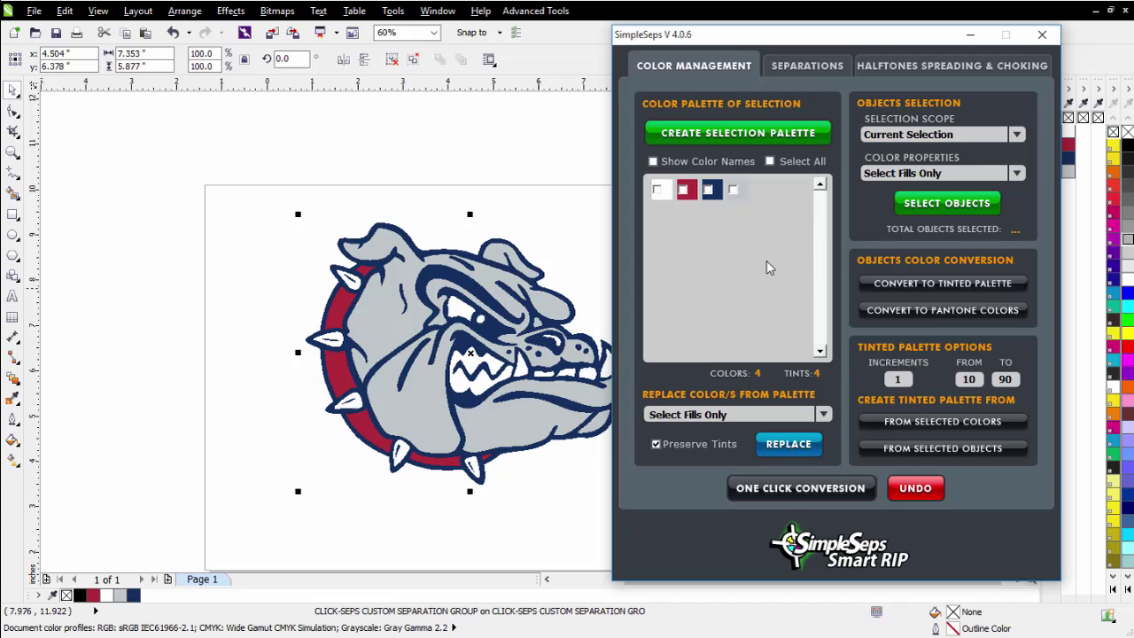
left_click(826, 488)
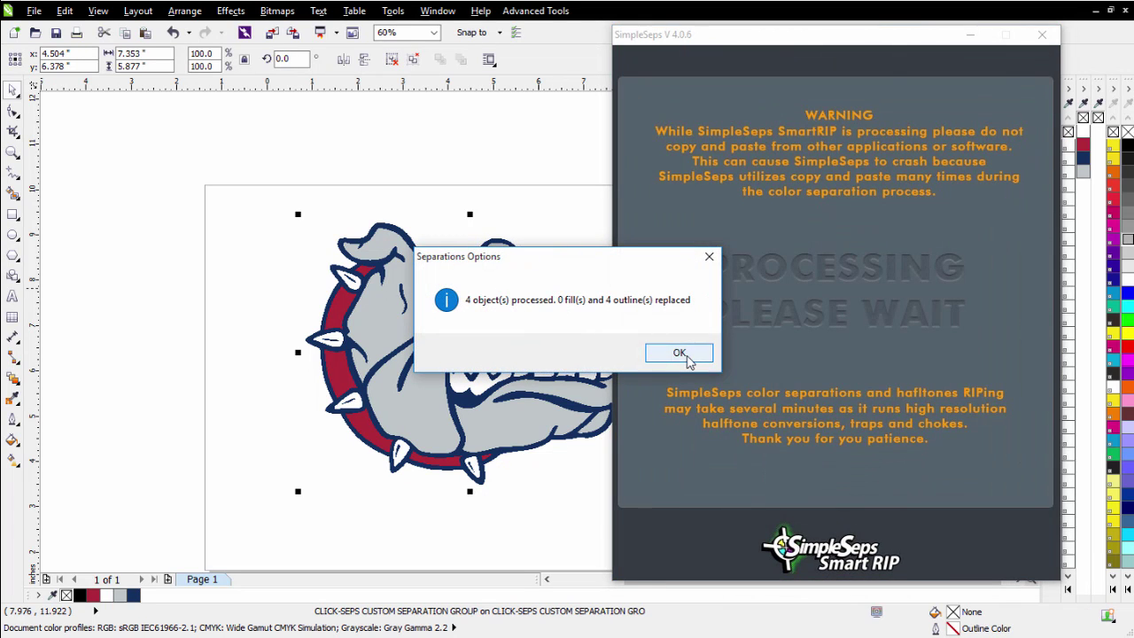
left_click(678, 353)
Generate HalfTones separations with a choked Whitebase (Untinted) and All Black output.
left_click(803, 75)
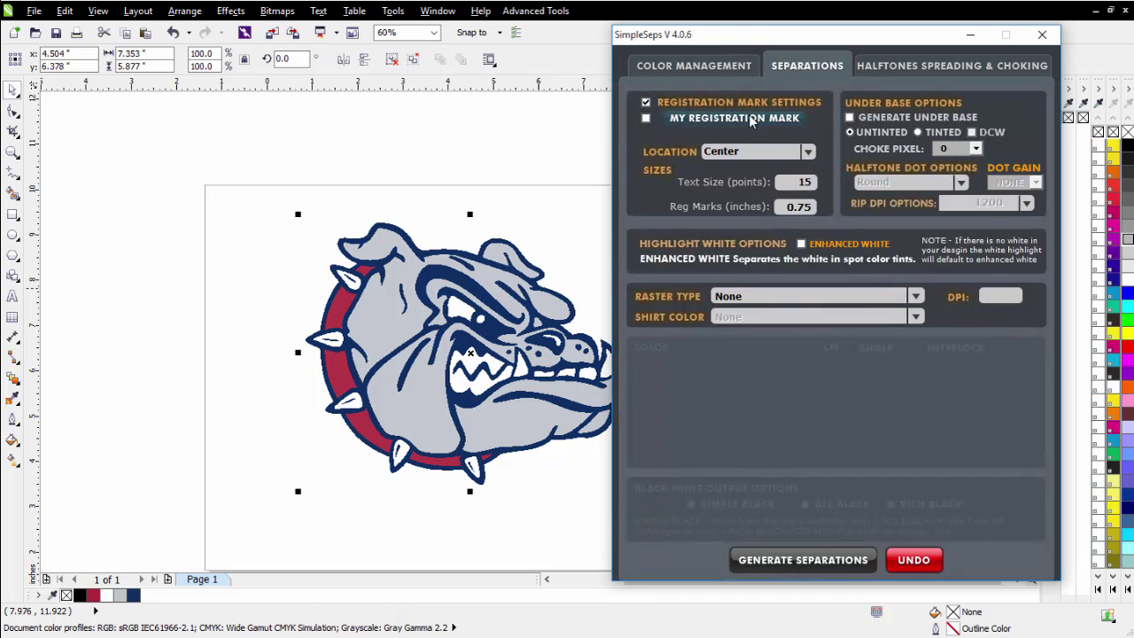
left_click(915, 299)
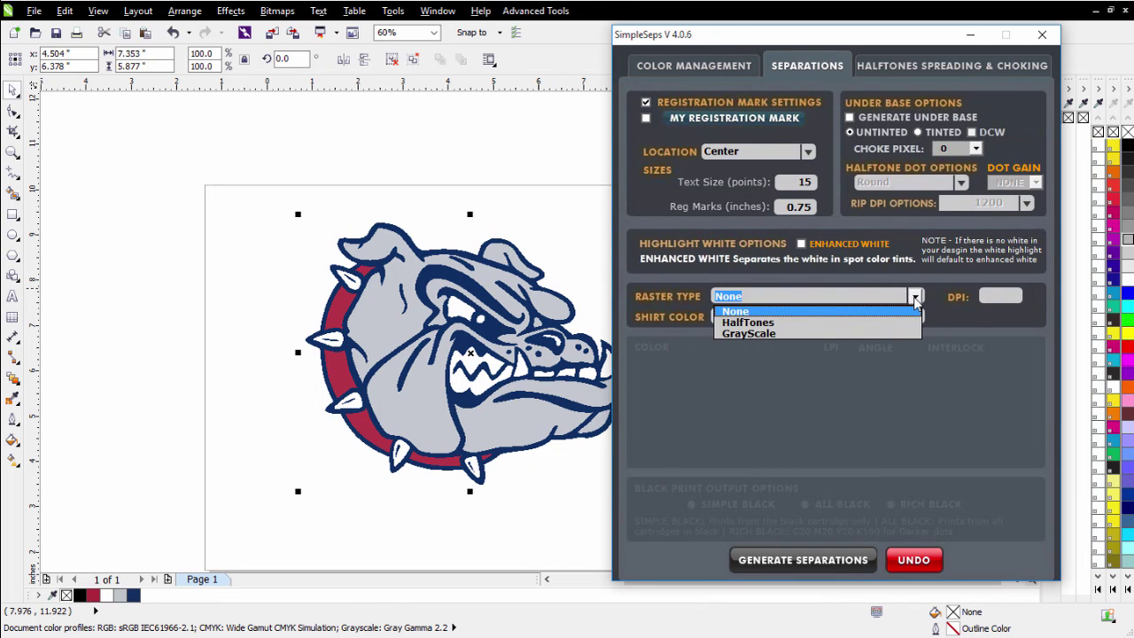
left_click(877, 323)
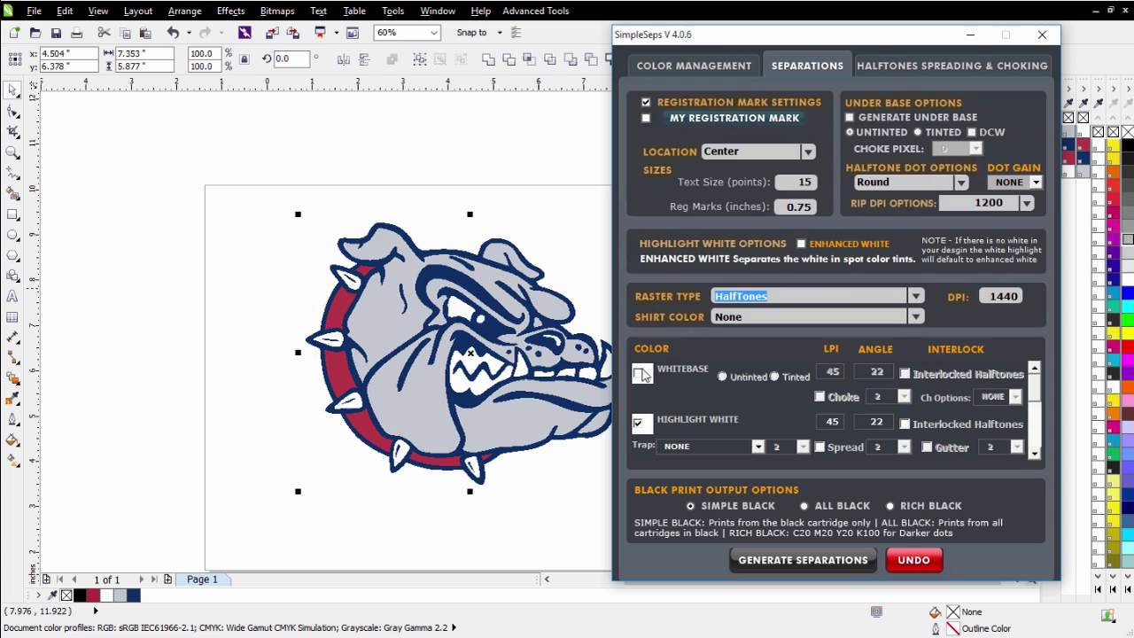
left_click(643, 376)
left_click(724, 377)
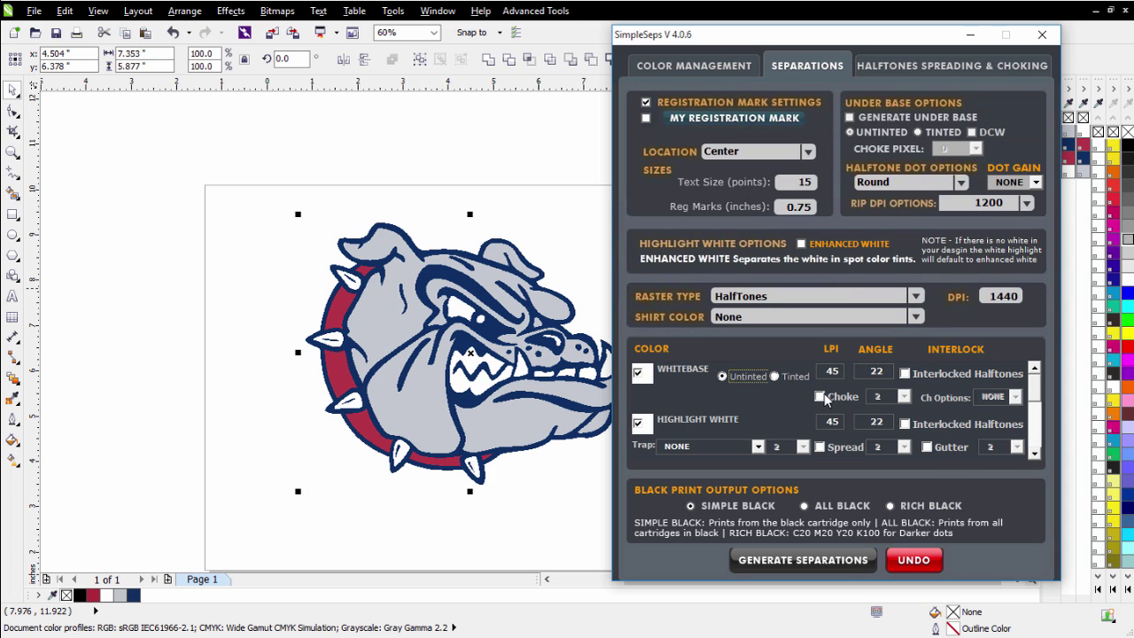
left_click(821, 397)
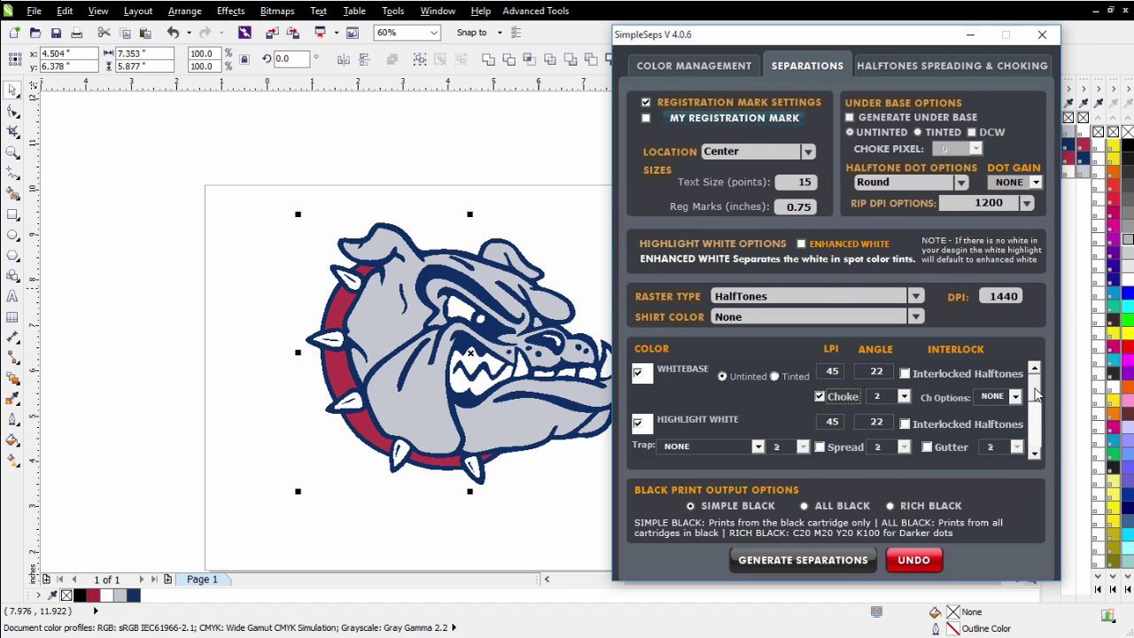
scroll(1036, 397, "down", 3)
scroll(1038, 419, "down", 2)
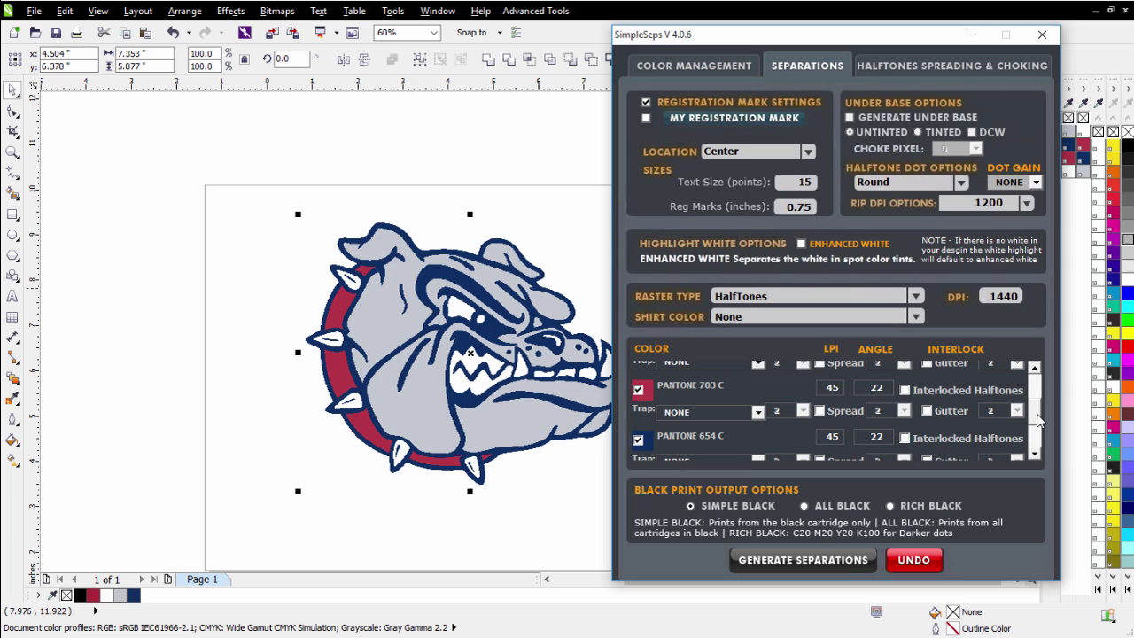
scroll(1038, 434, "down", 2)
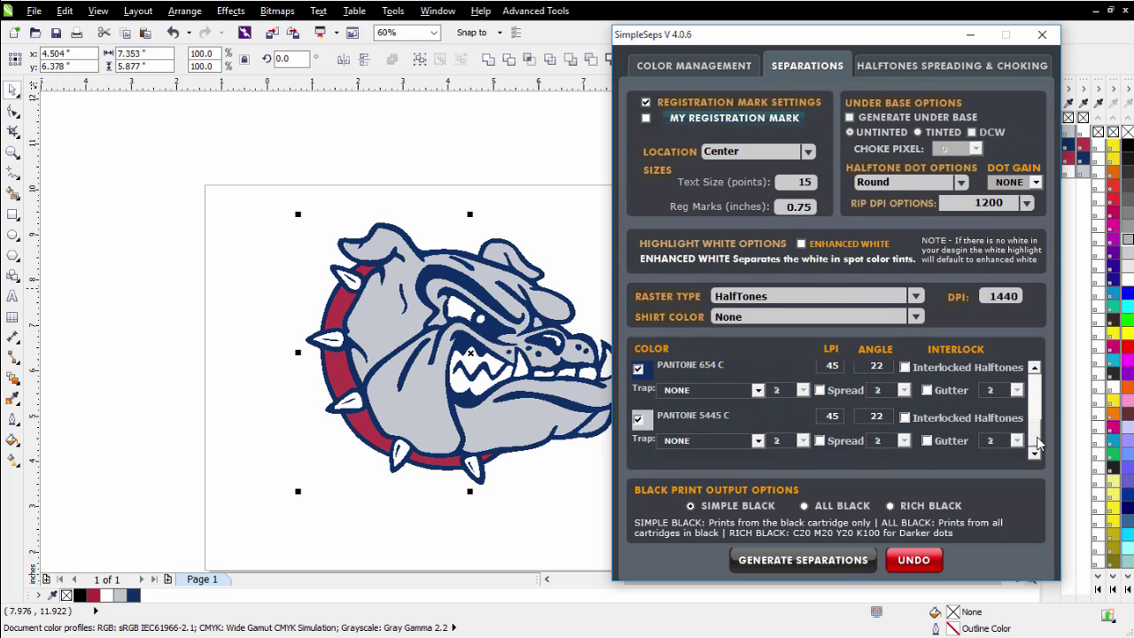
left_click(805, 508)
left_click(803, 560)
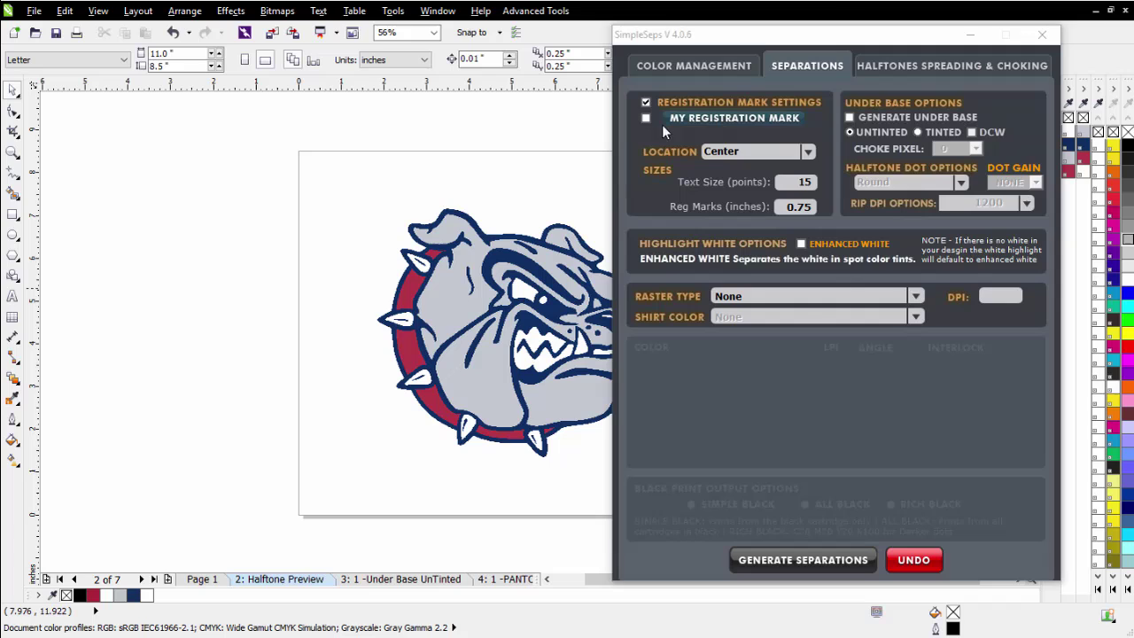
Hide SimpleSeps and view Halftone Preview, under base, PANTONE 703 C and 5445 C, ending on 654 C.
left_click(973, 36)
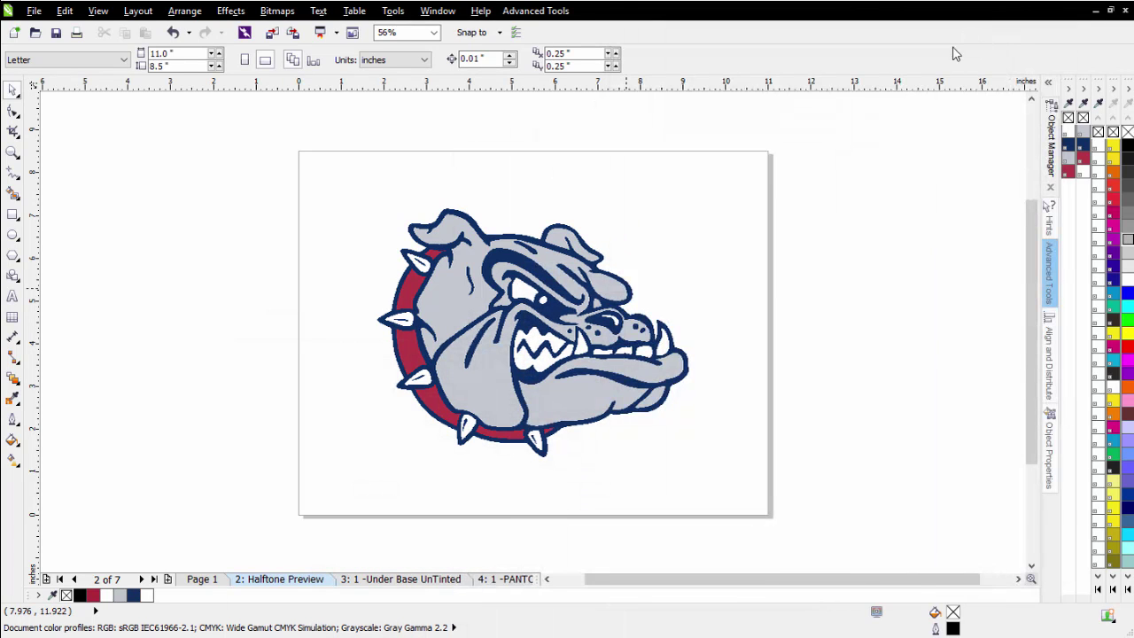
left_click(202, 581)
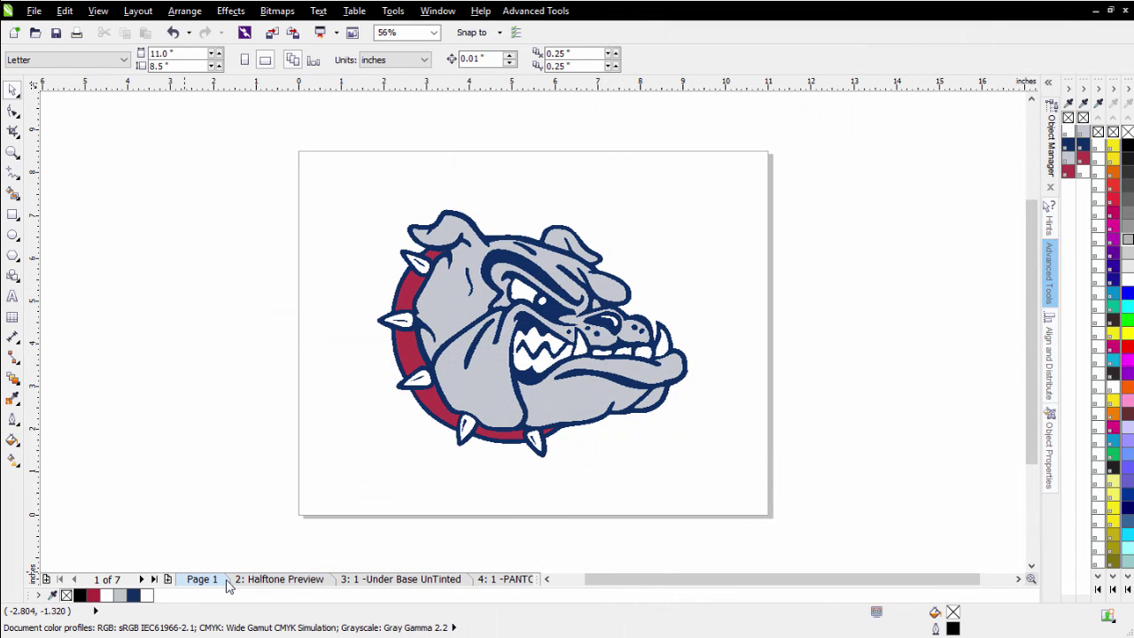
left_click(257, 581)
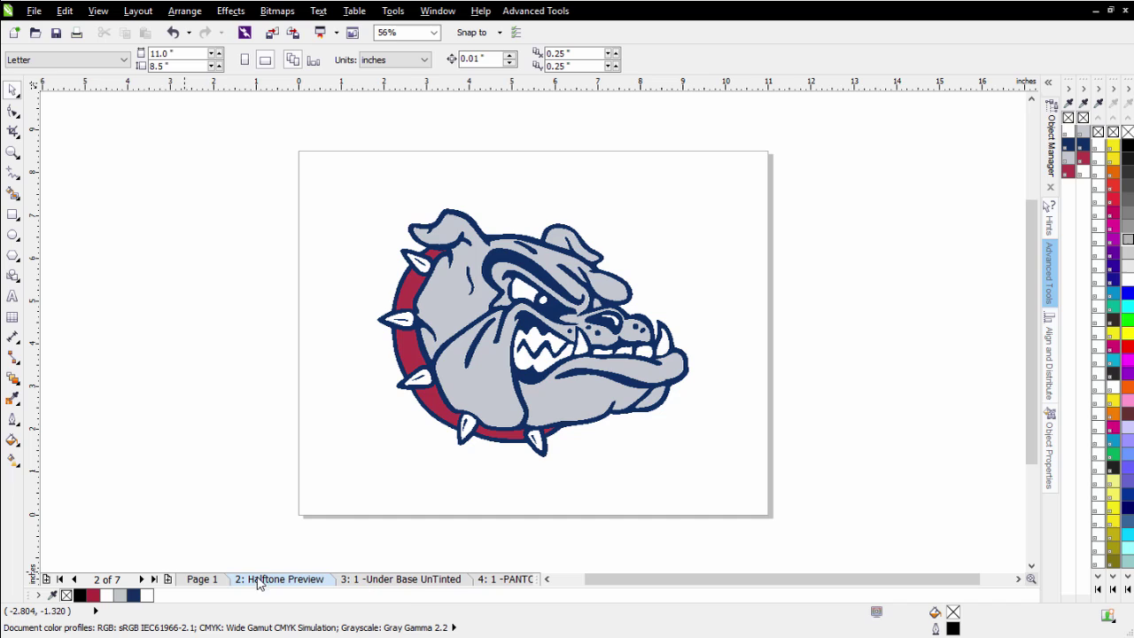
left_click(403, 581)
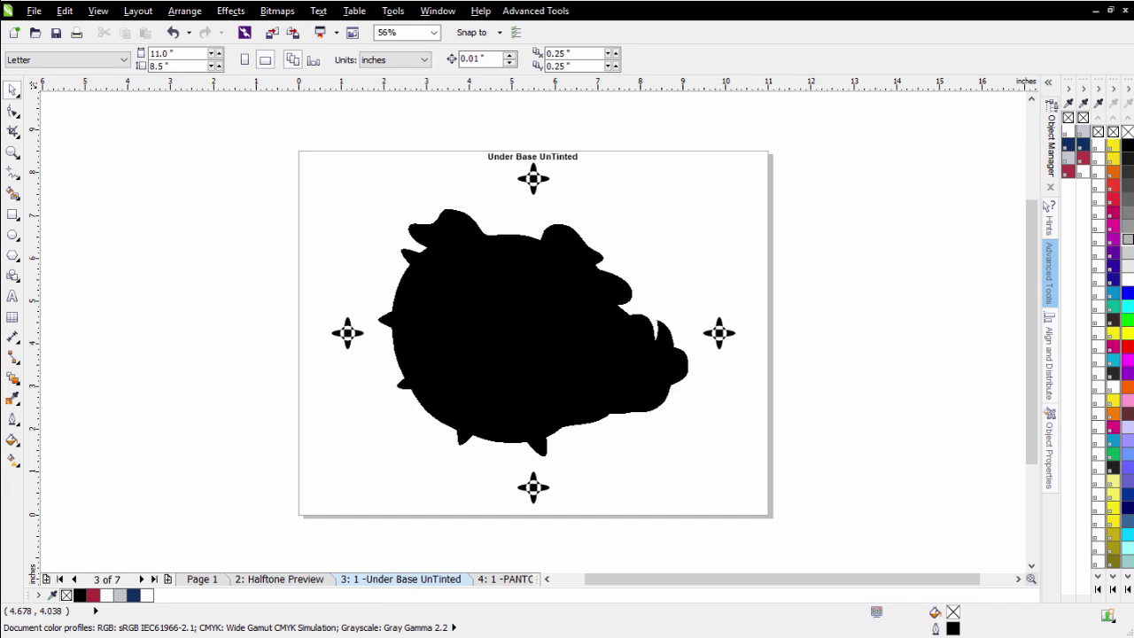
left_click(507, 581)
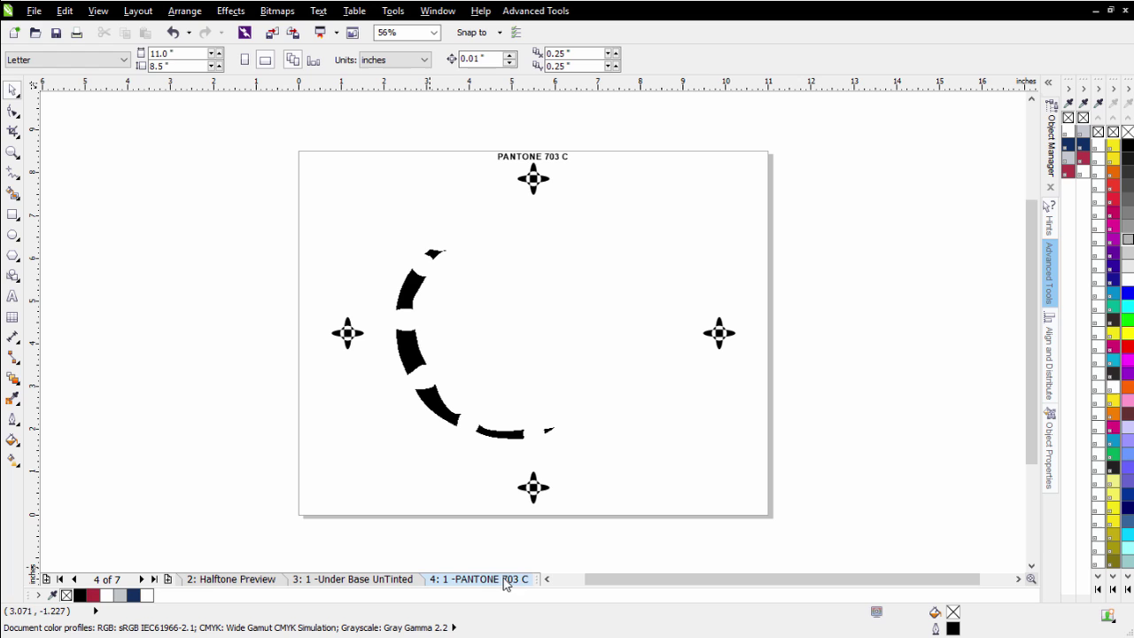
left_click(141, 580)
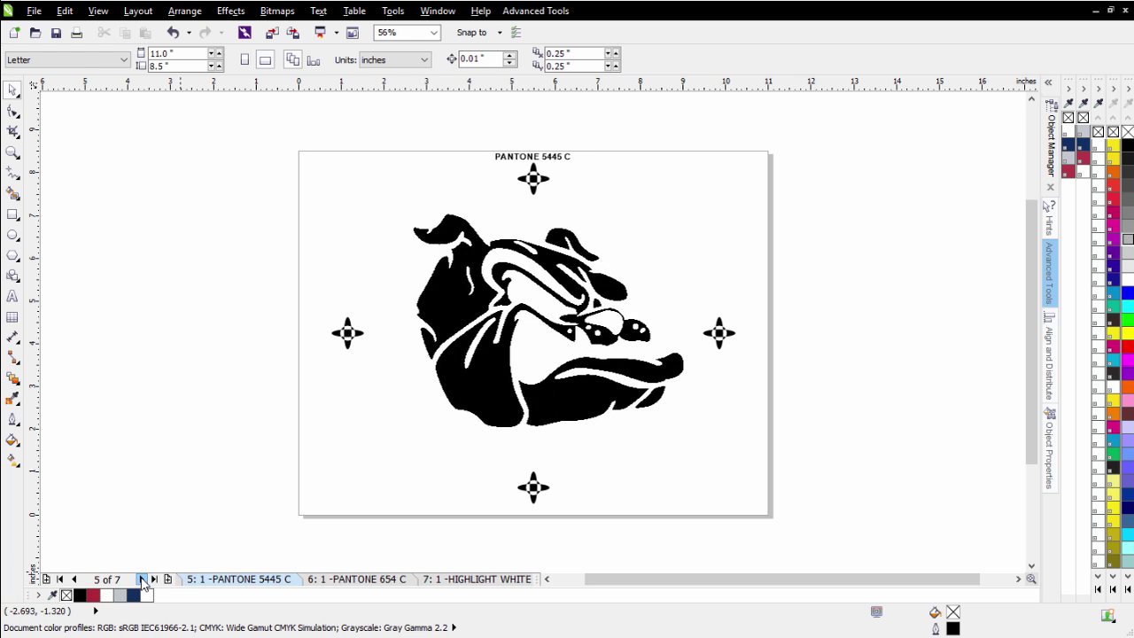
left_click(141, 580)
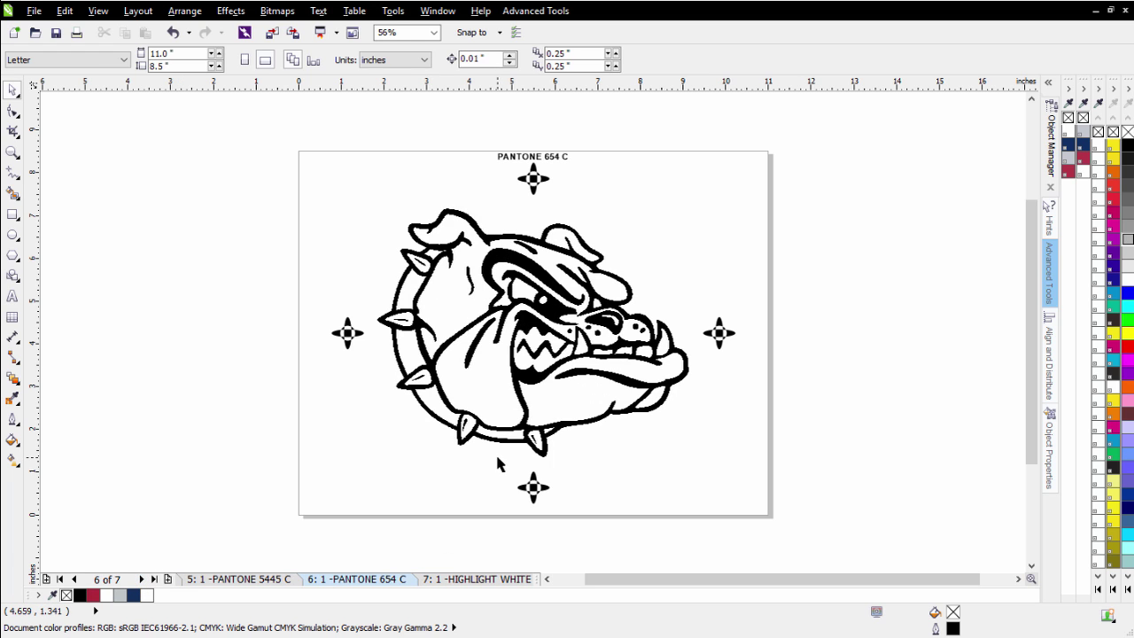